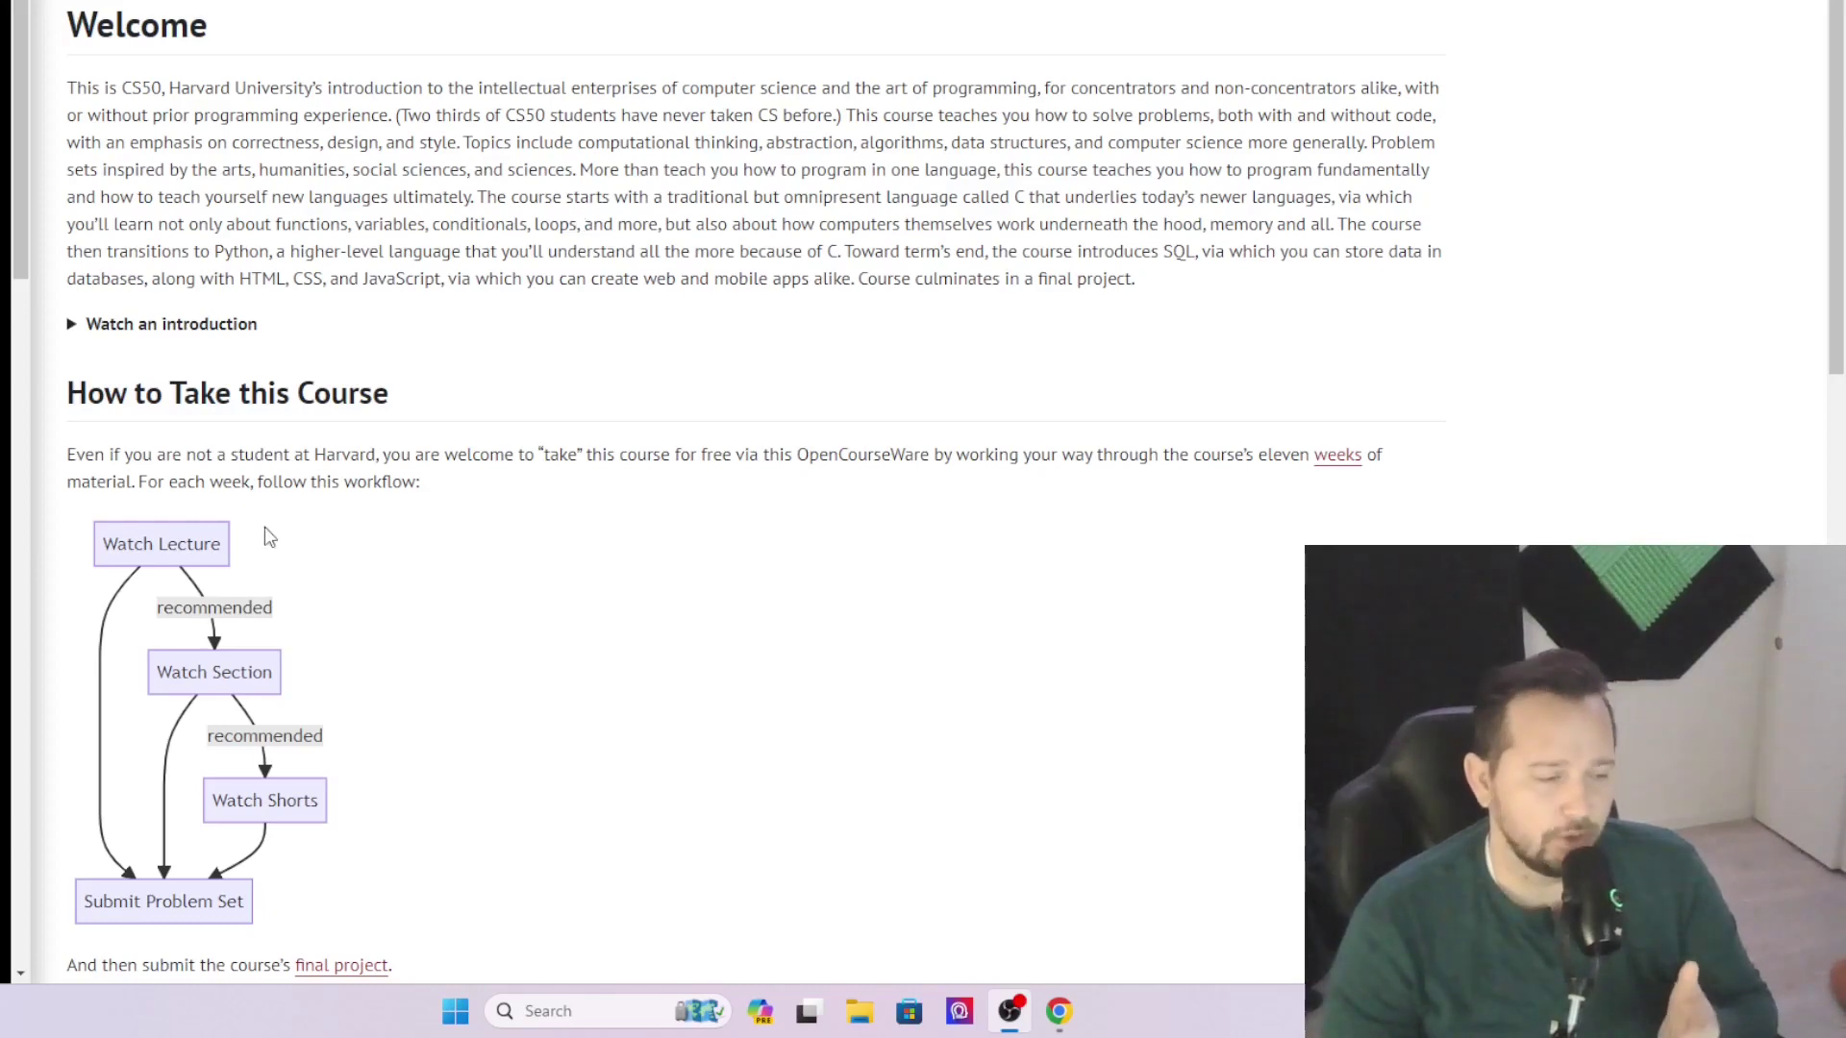
scroll(269, 537, "down", 2)
scroll(268, 537, "down", 2)
scroll(268, 536, "down", 2)
scroll(269, 538, "down", 2)
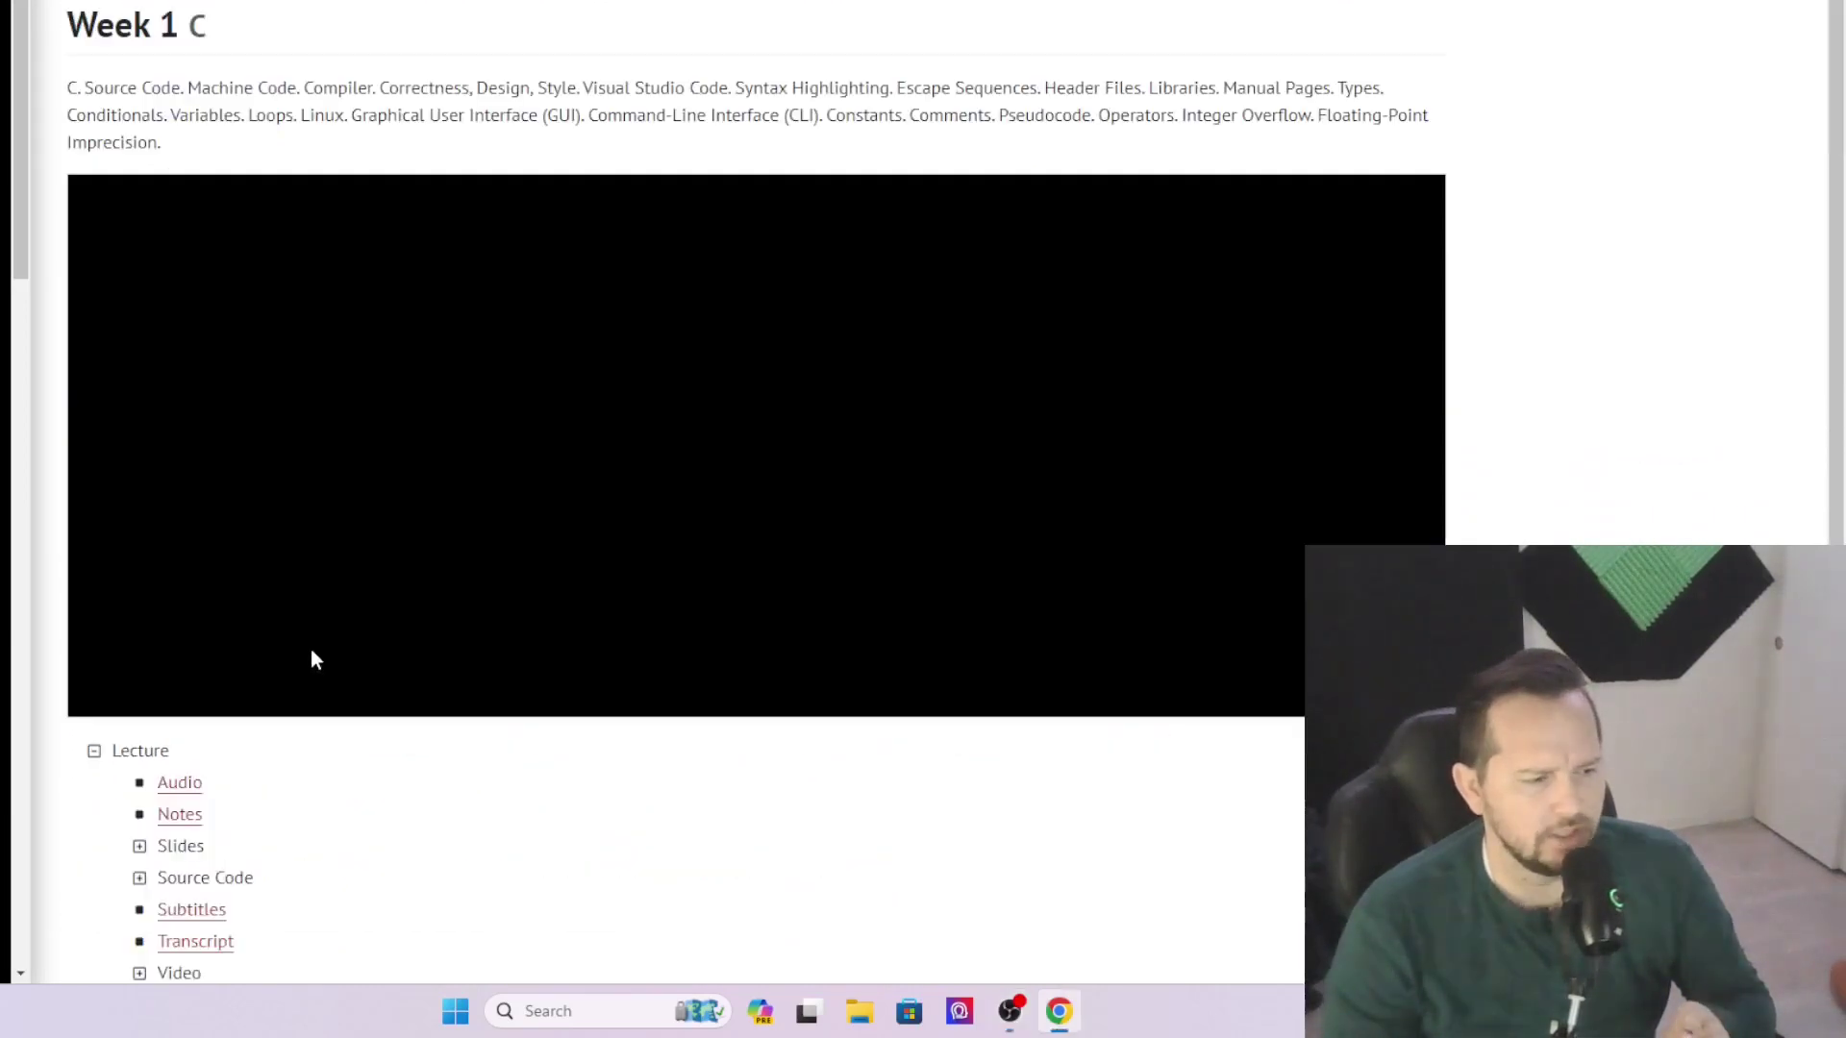
scroll(313, 644, "down", 2)
scroll(321, 667, "down", 2)
scroll(322, 667, "down", 1)
scroll(200, 866, "up", 2)
scroll(200, 866, "down", 2)
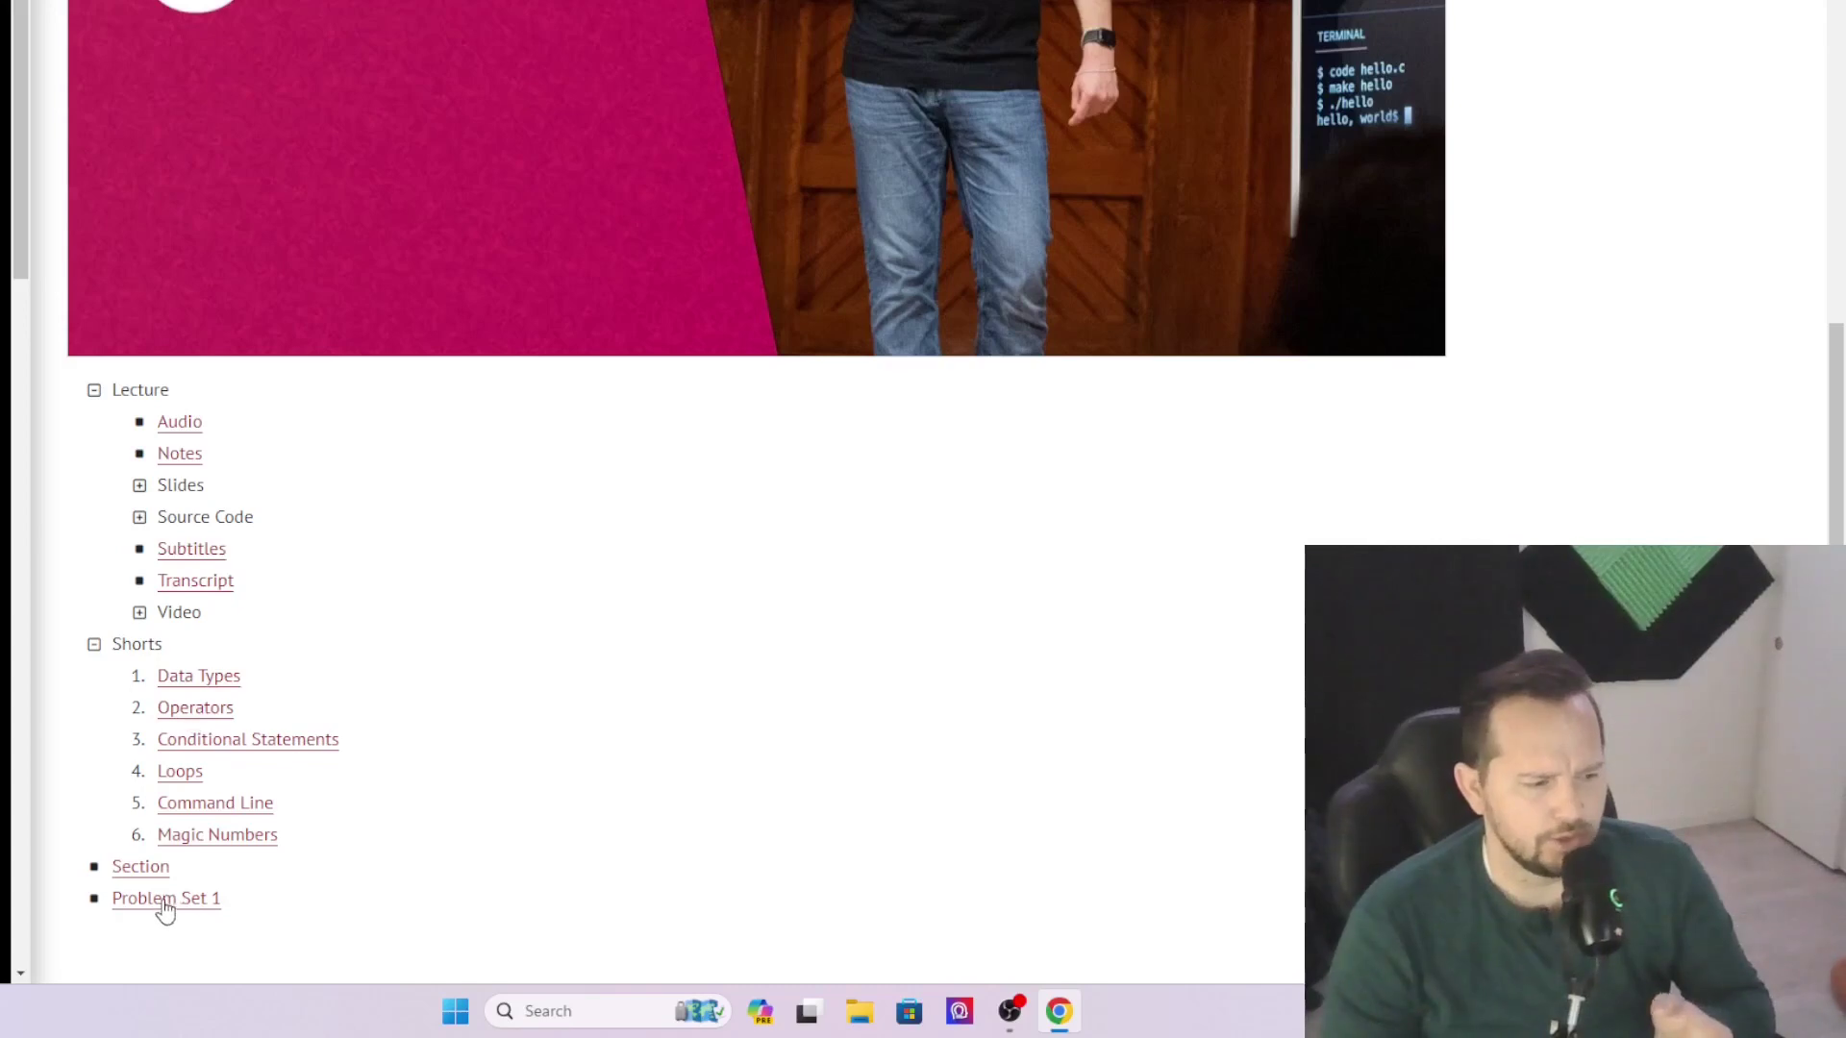
- Browse the Week 1 section, Problem Set 1, Week 2 and Problem Set 2 pages
left_click(140, 865)
scroll(273, 818, "down", 2)
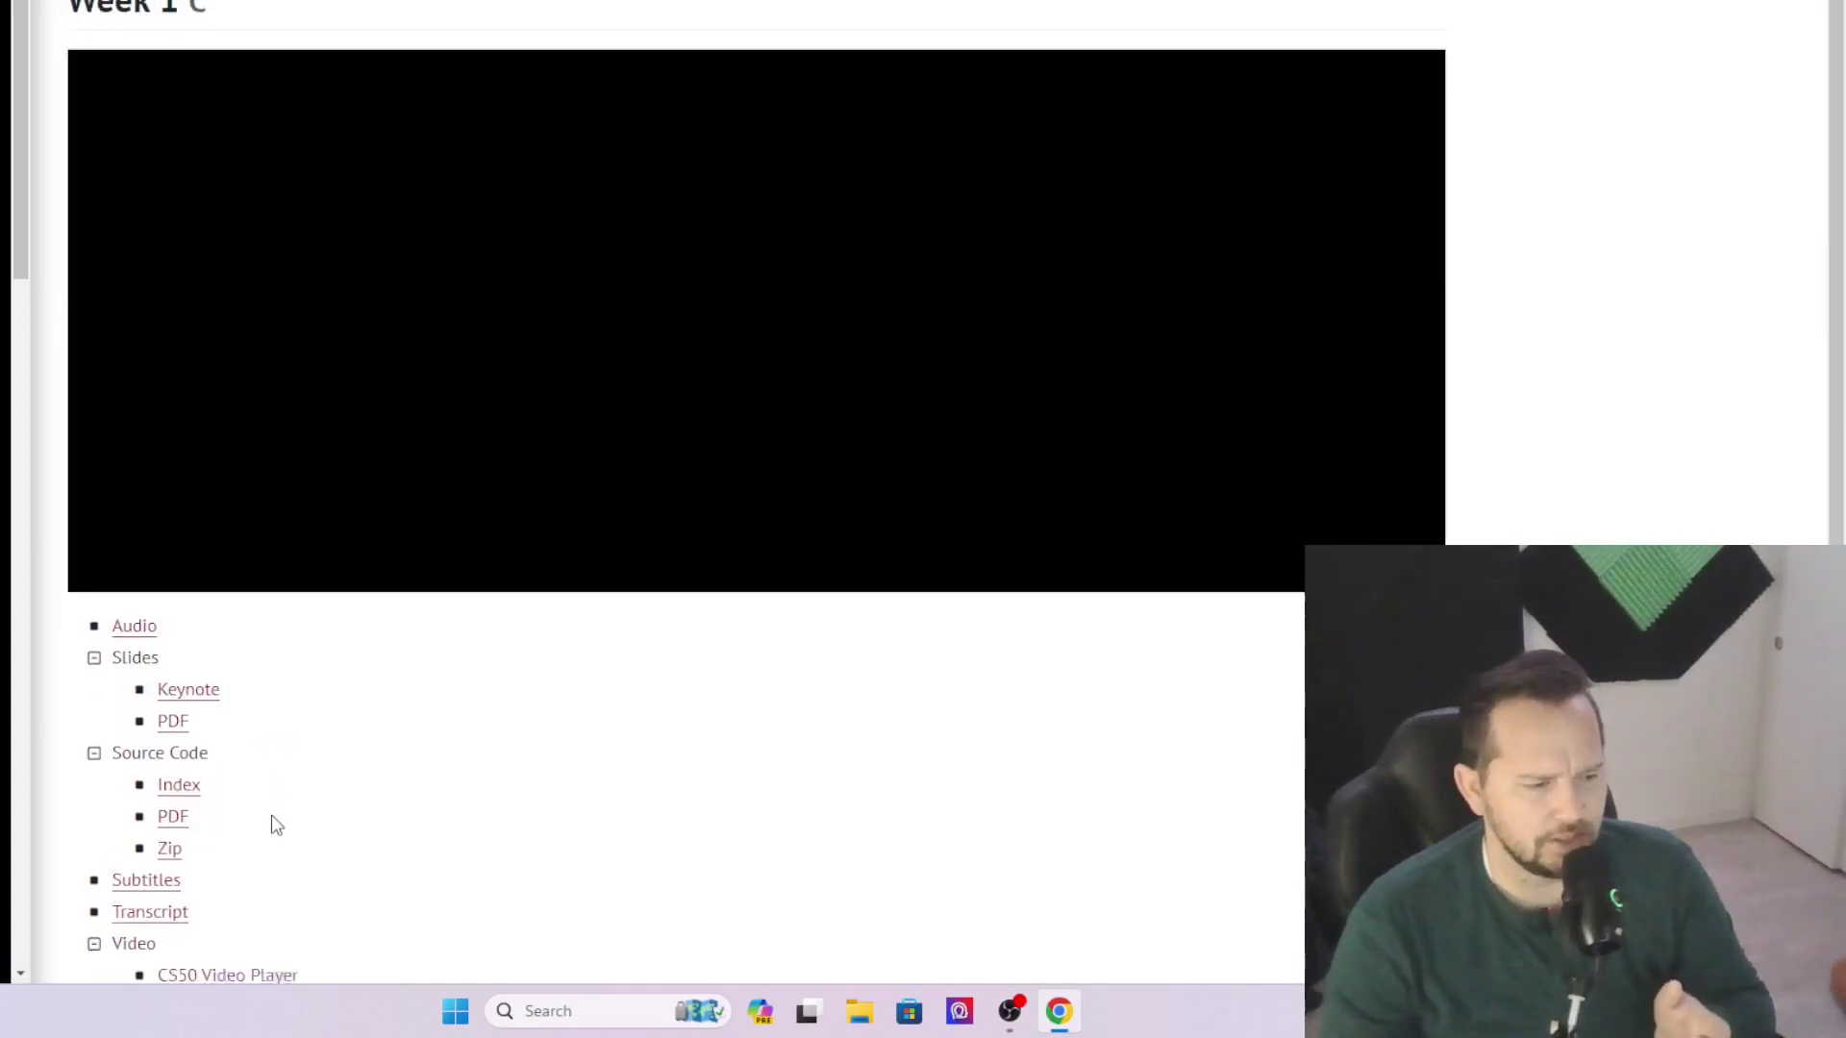
scroll(272, 818, "down", 1)
scroll(272, 818, "up", 3)
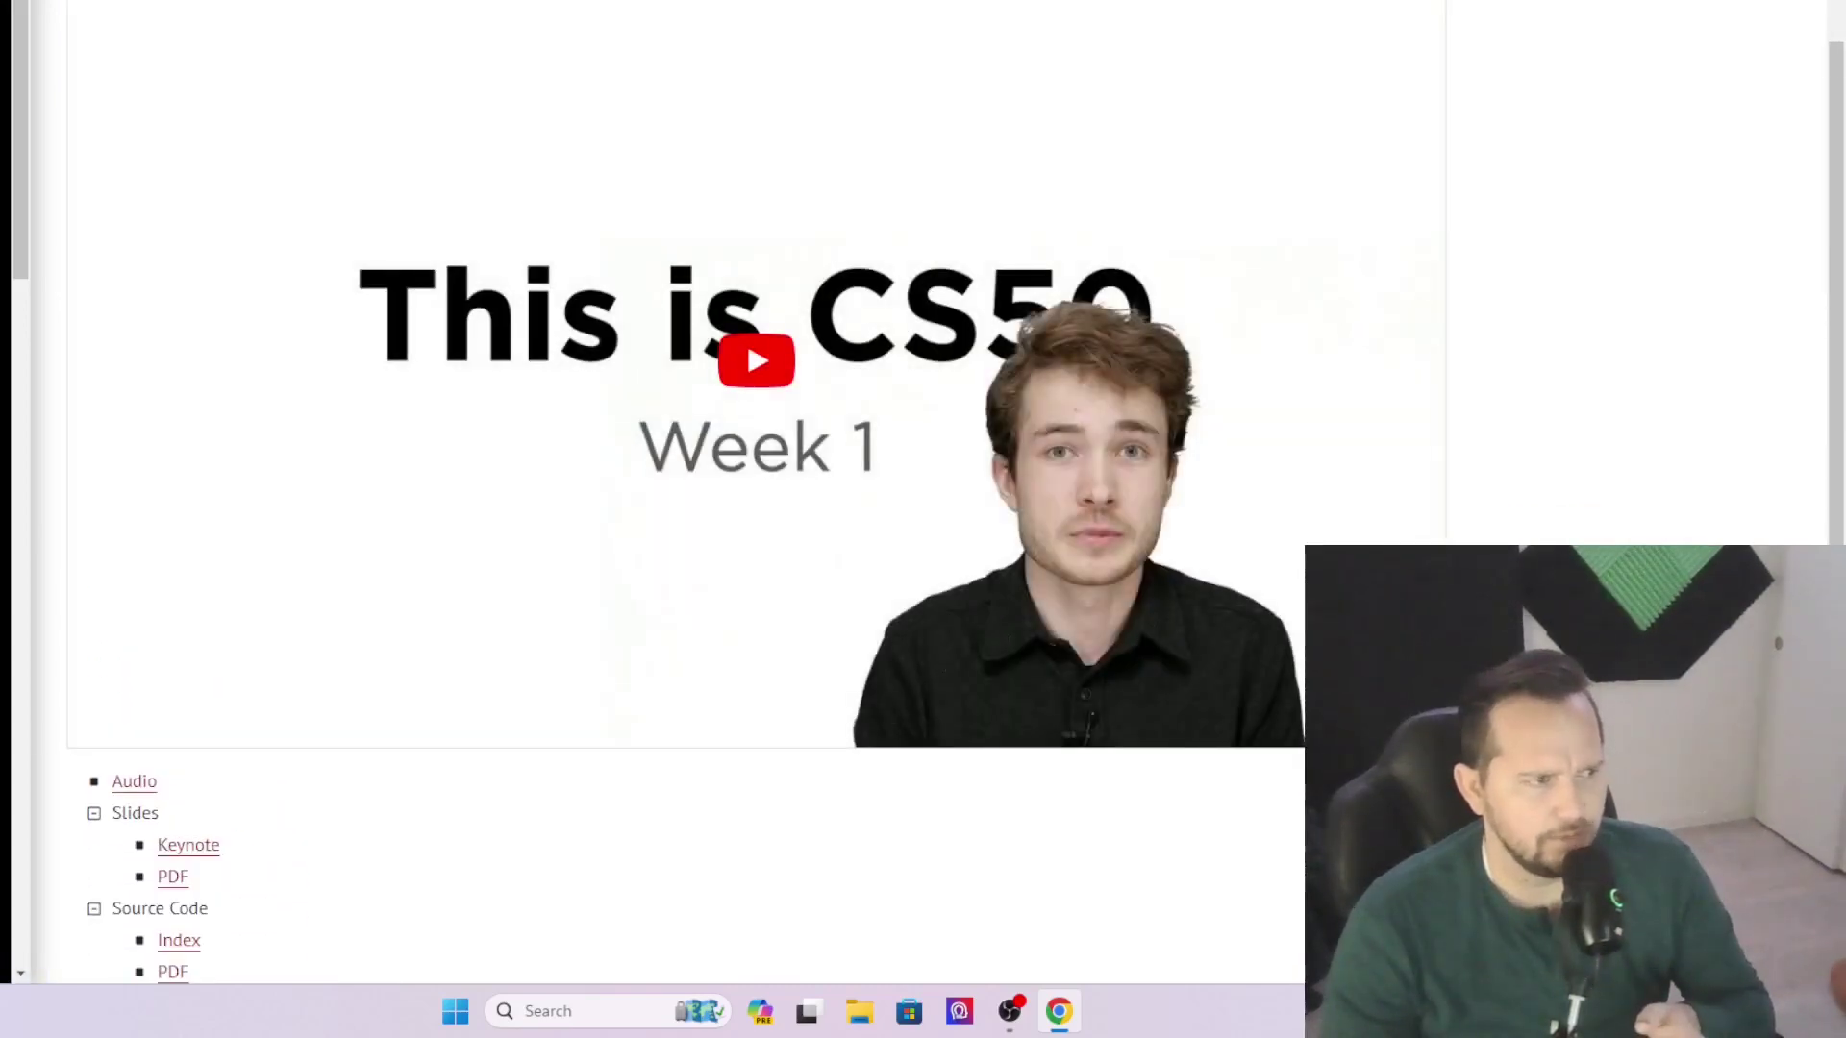
key("alt+Left")
left_click(166, 898)
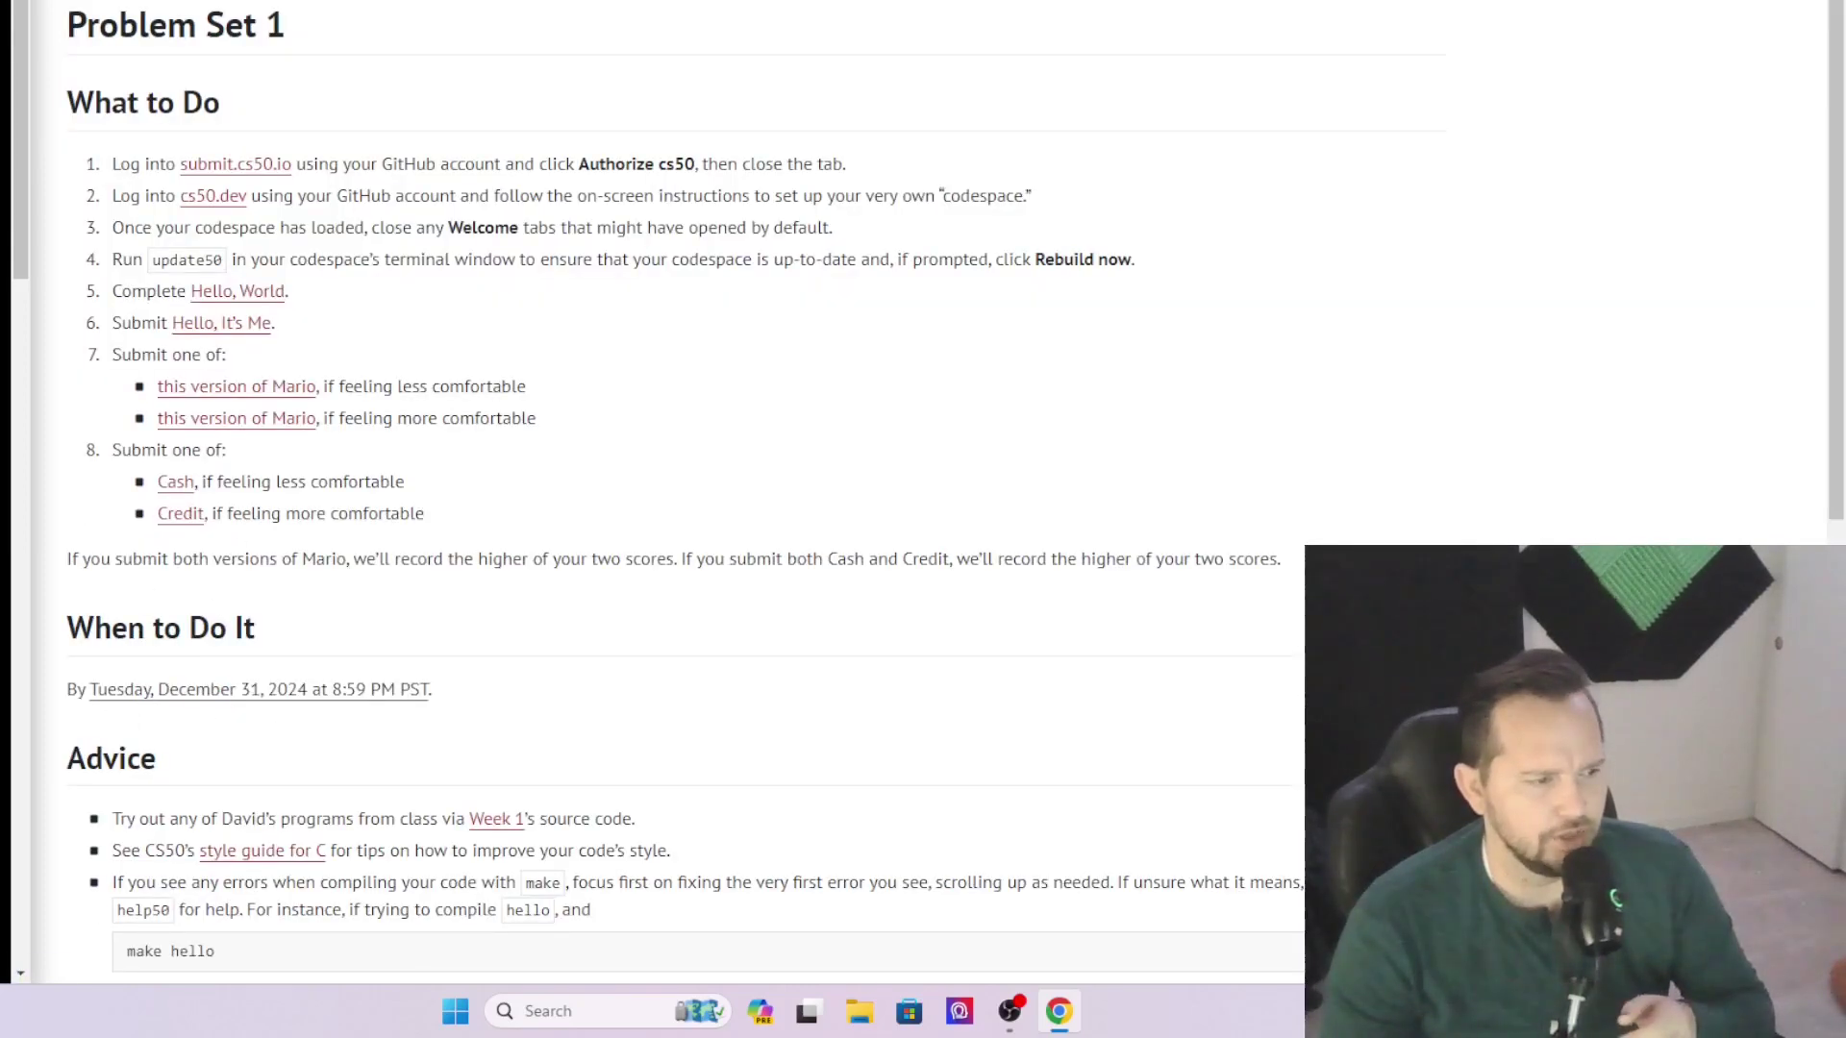
left_click(237, 925)
scroll(237, 865, "down", 5)
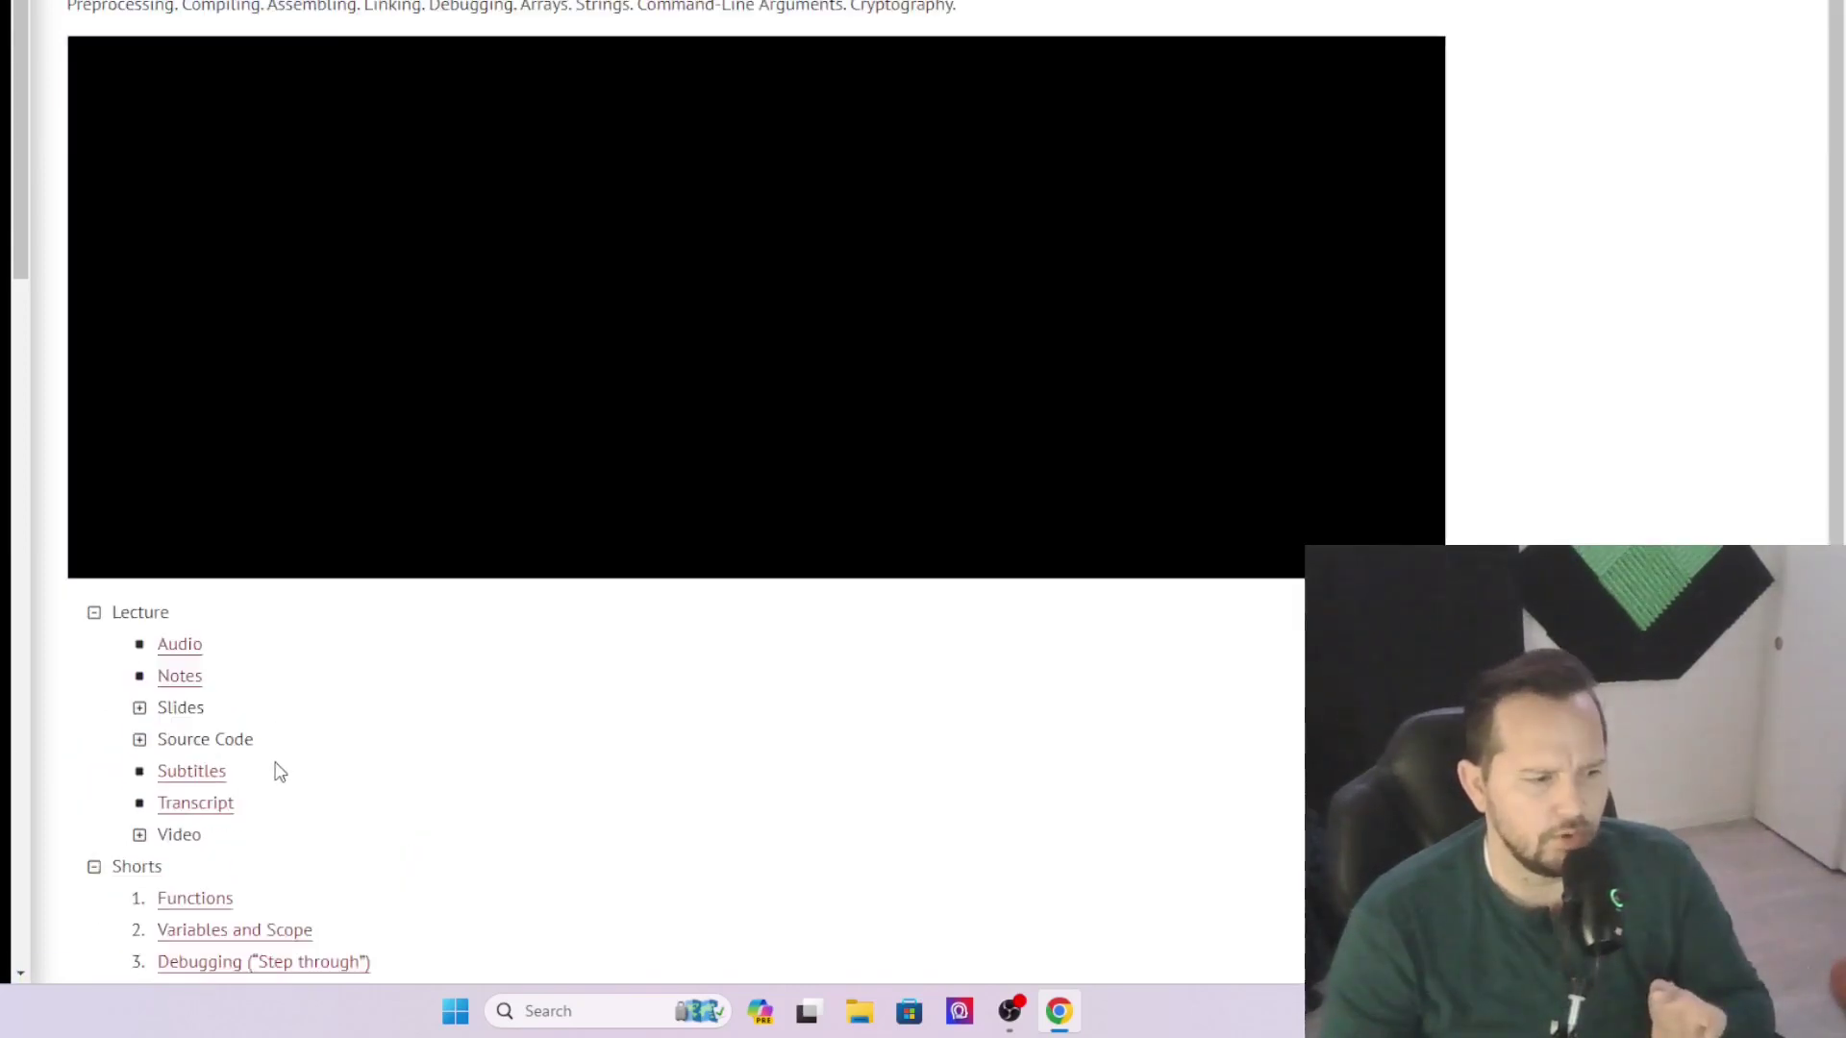
scroll(239, 924, "down", 1)
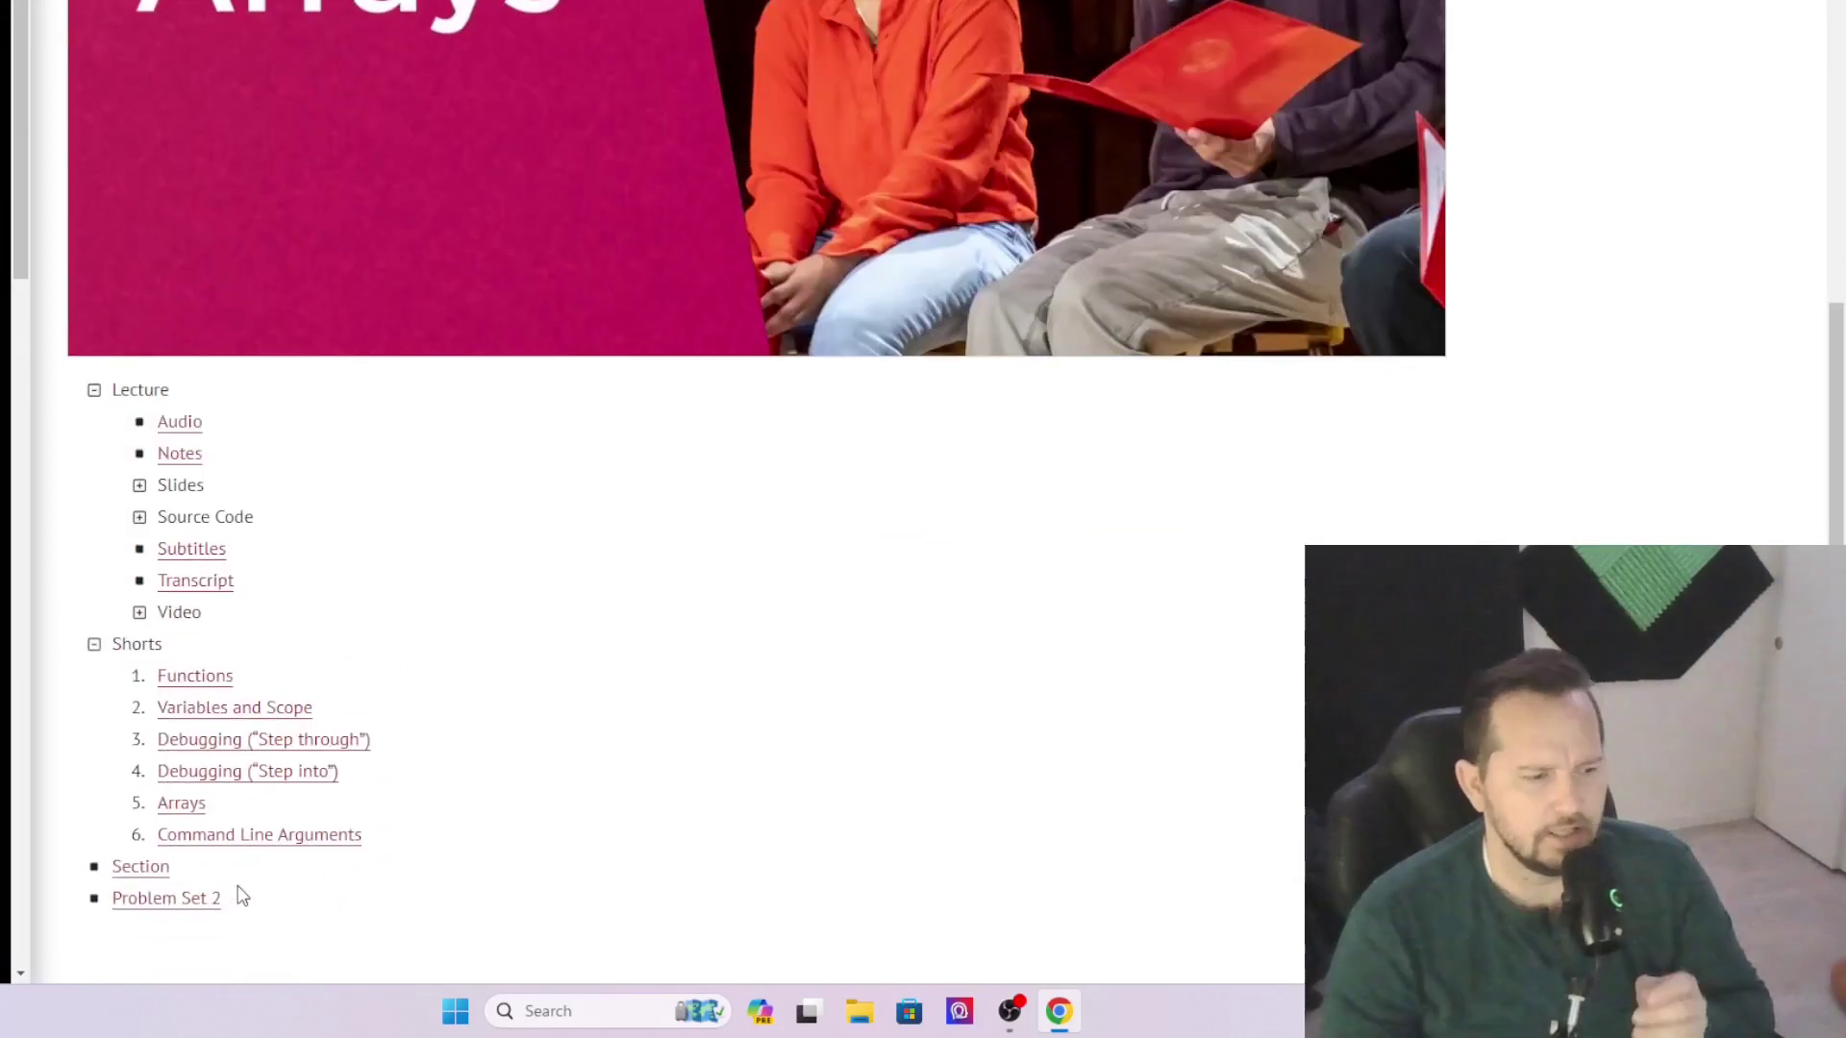
left_click(170, 903)
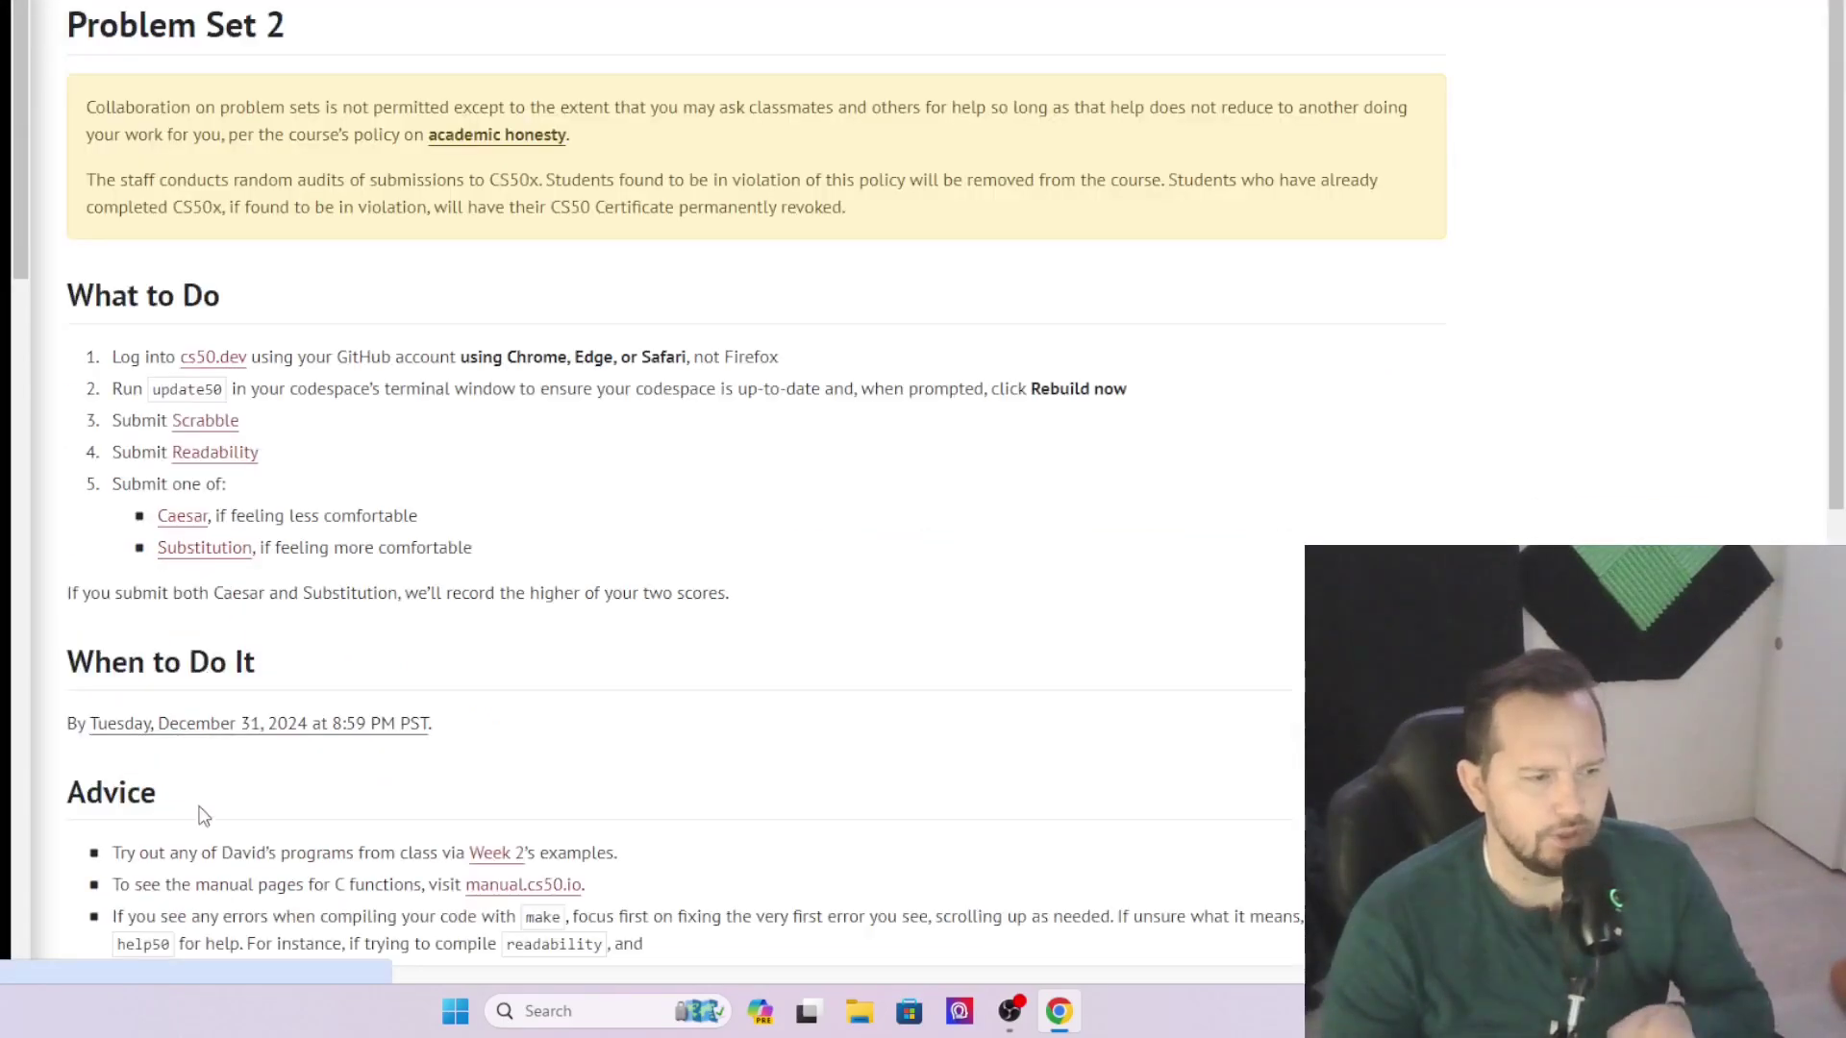
scroll(206, 473, "down", 4)
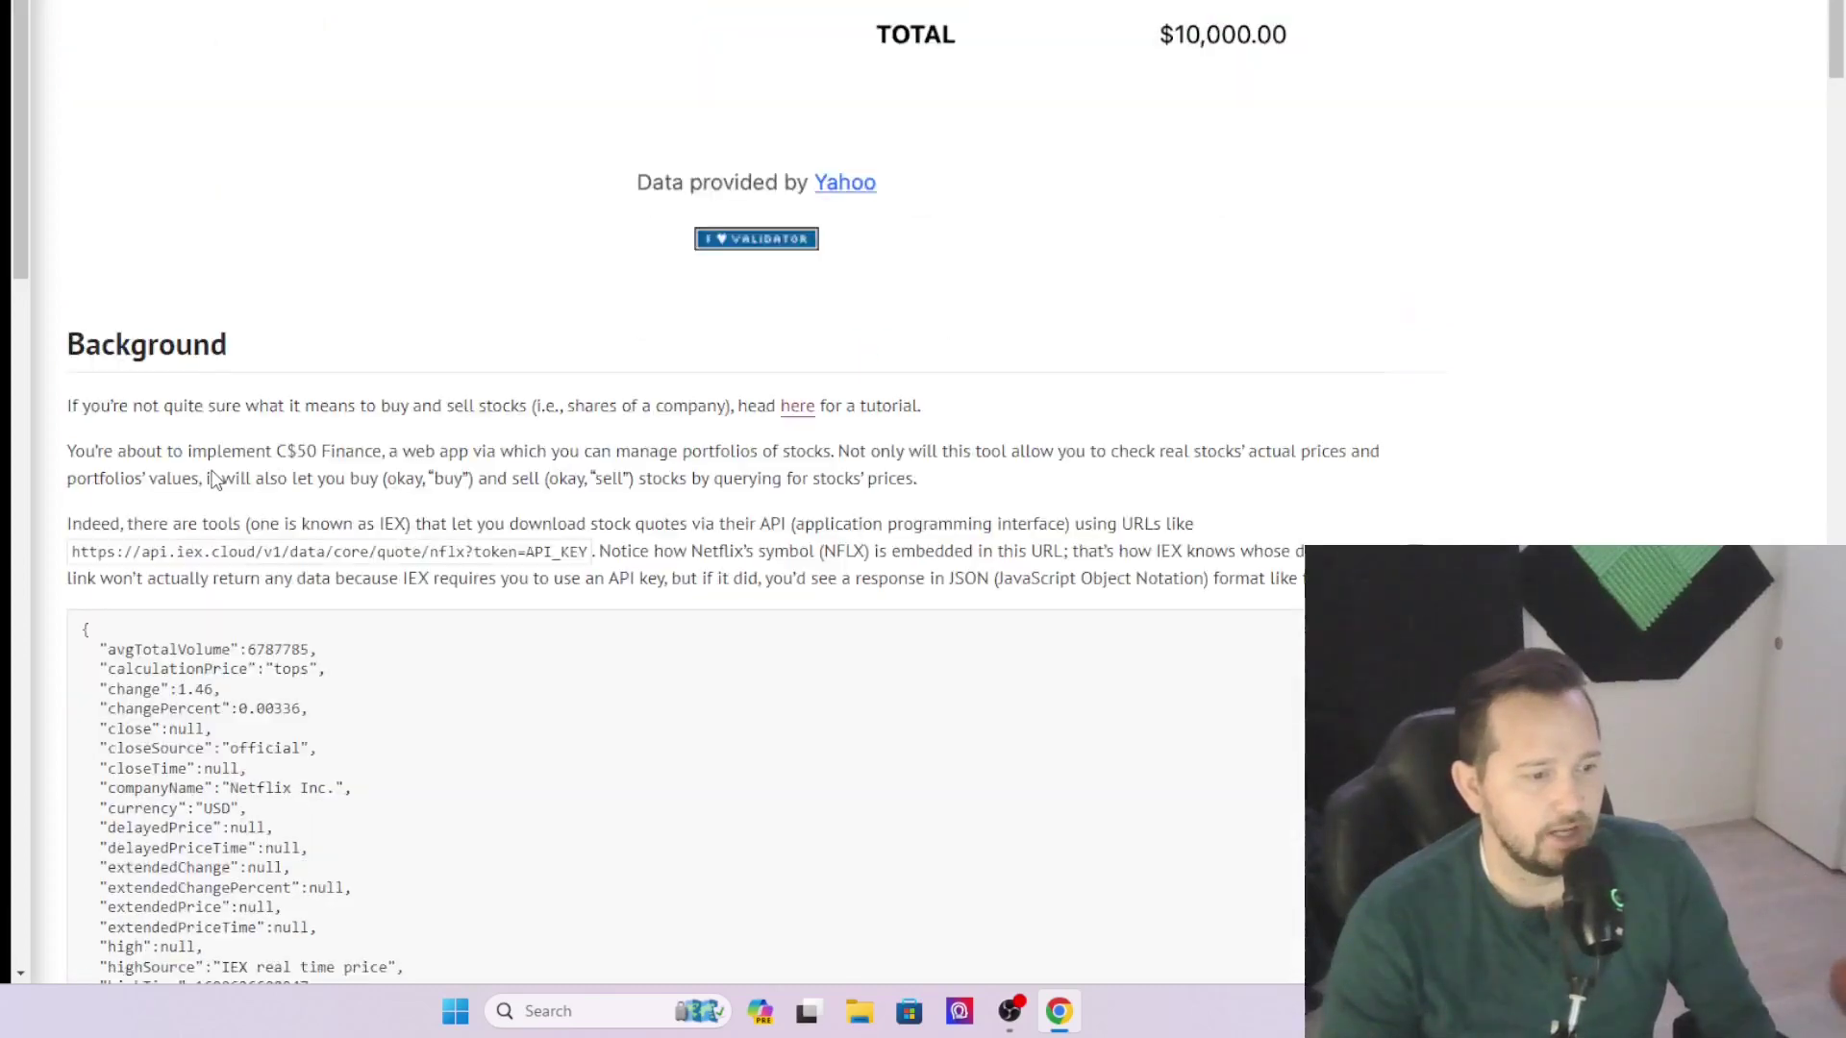
scroll(206, 473, "down", 5)
scroll(206, 473, "down", 5)
scroll(212, 473, "down", 5)
scroll(211, 474, "down", 5)
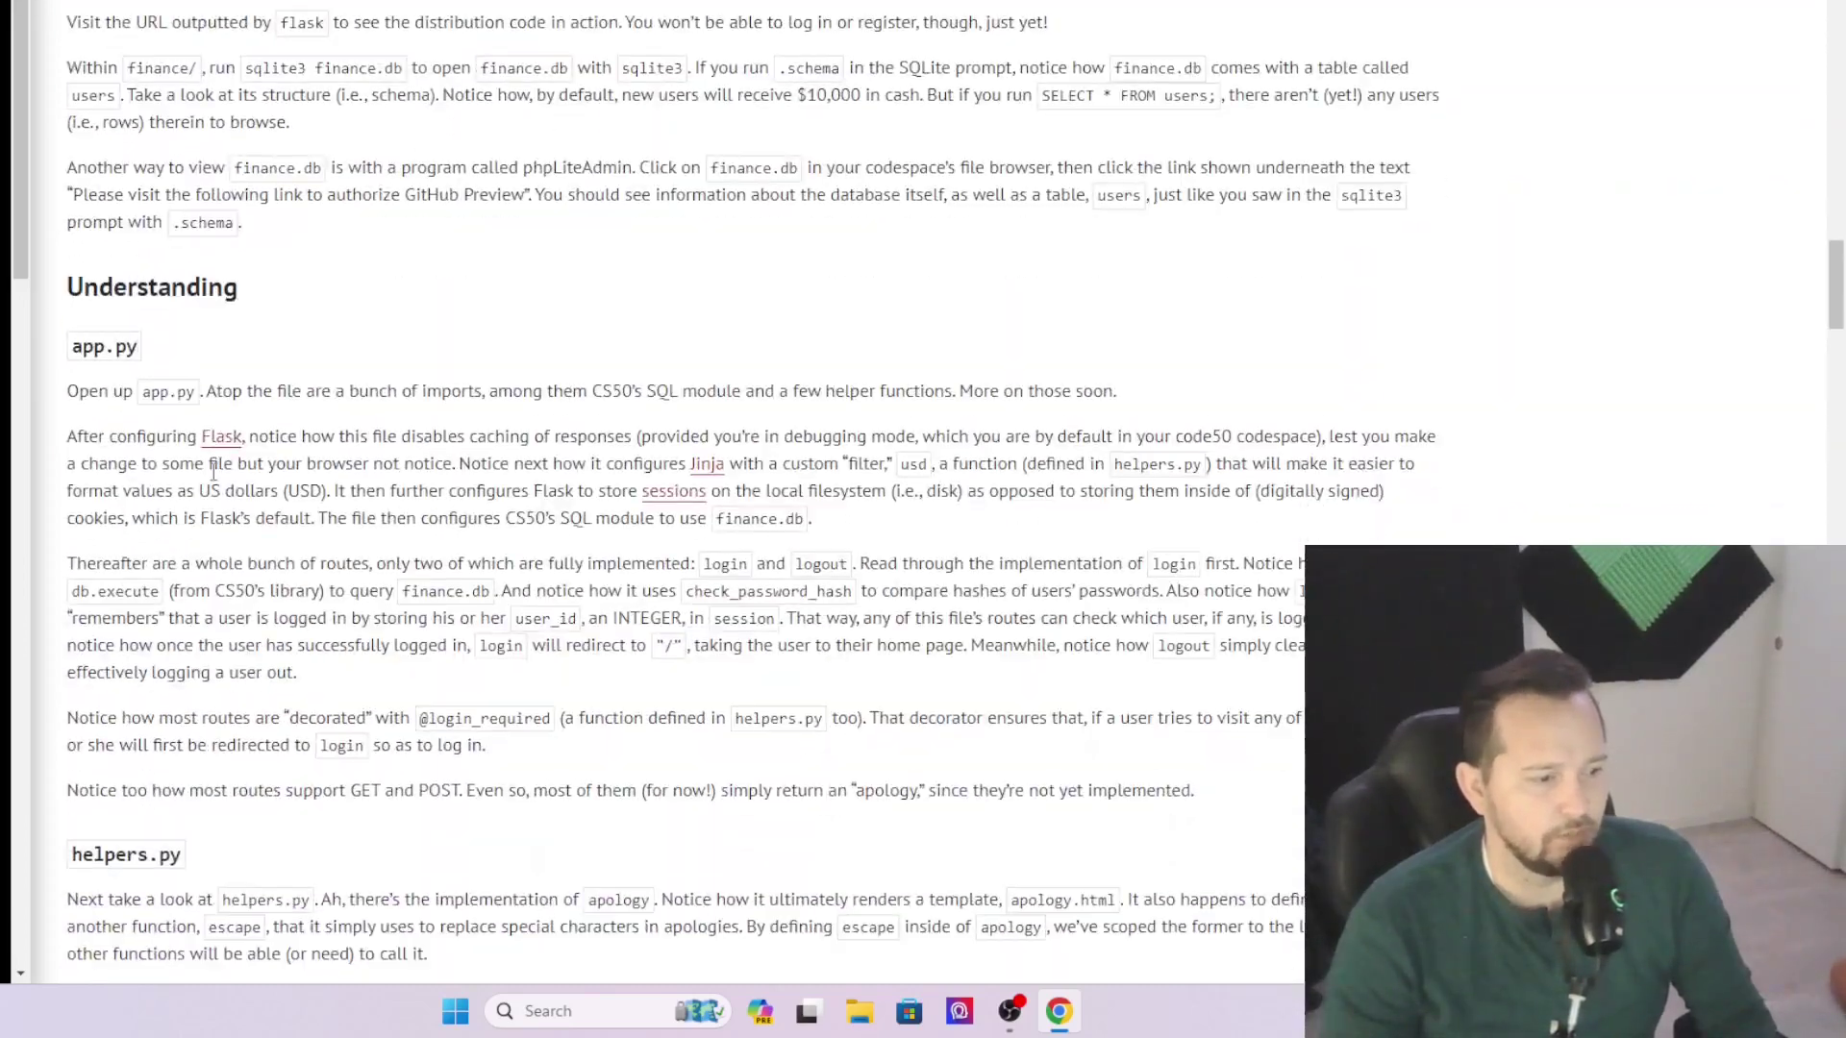
scroll(212, 473, "down", 3)
scroll(213, 474, "down", 3)
scroll(212, 480, "down", 5)
scroll(212, 480, "down", 5)
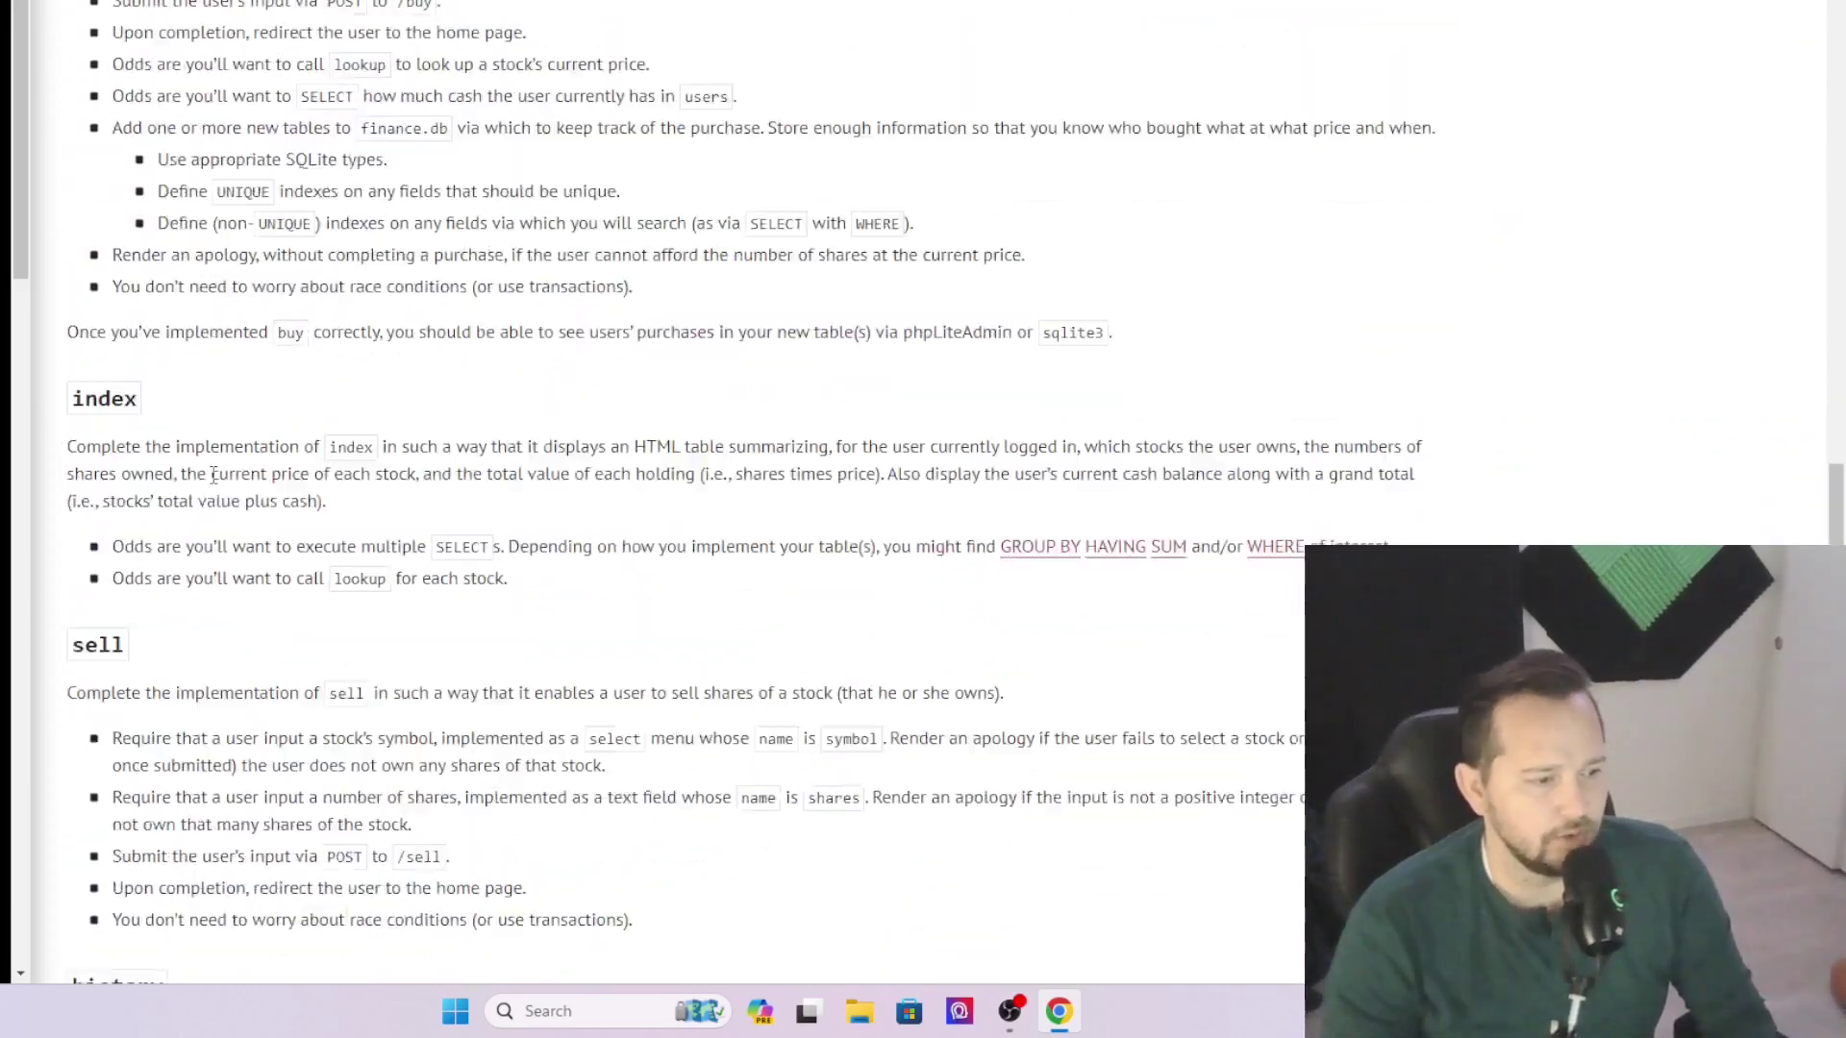
scroll(213, 480, "down", 5)
scroll(213, 491, "down", 4)
scroll(213, 492, "down", 9)
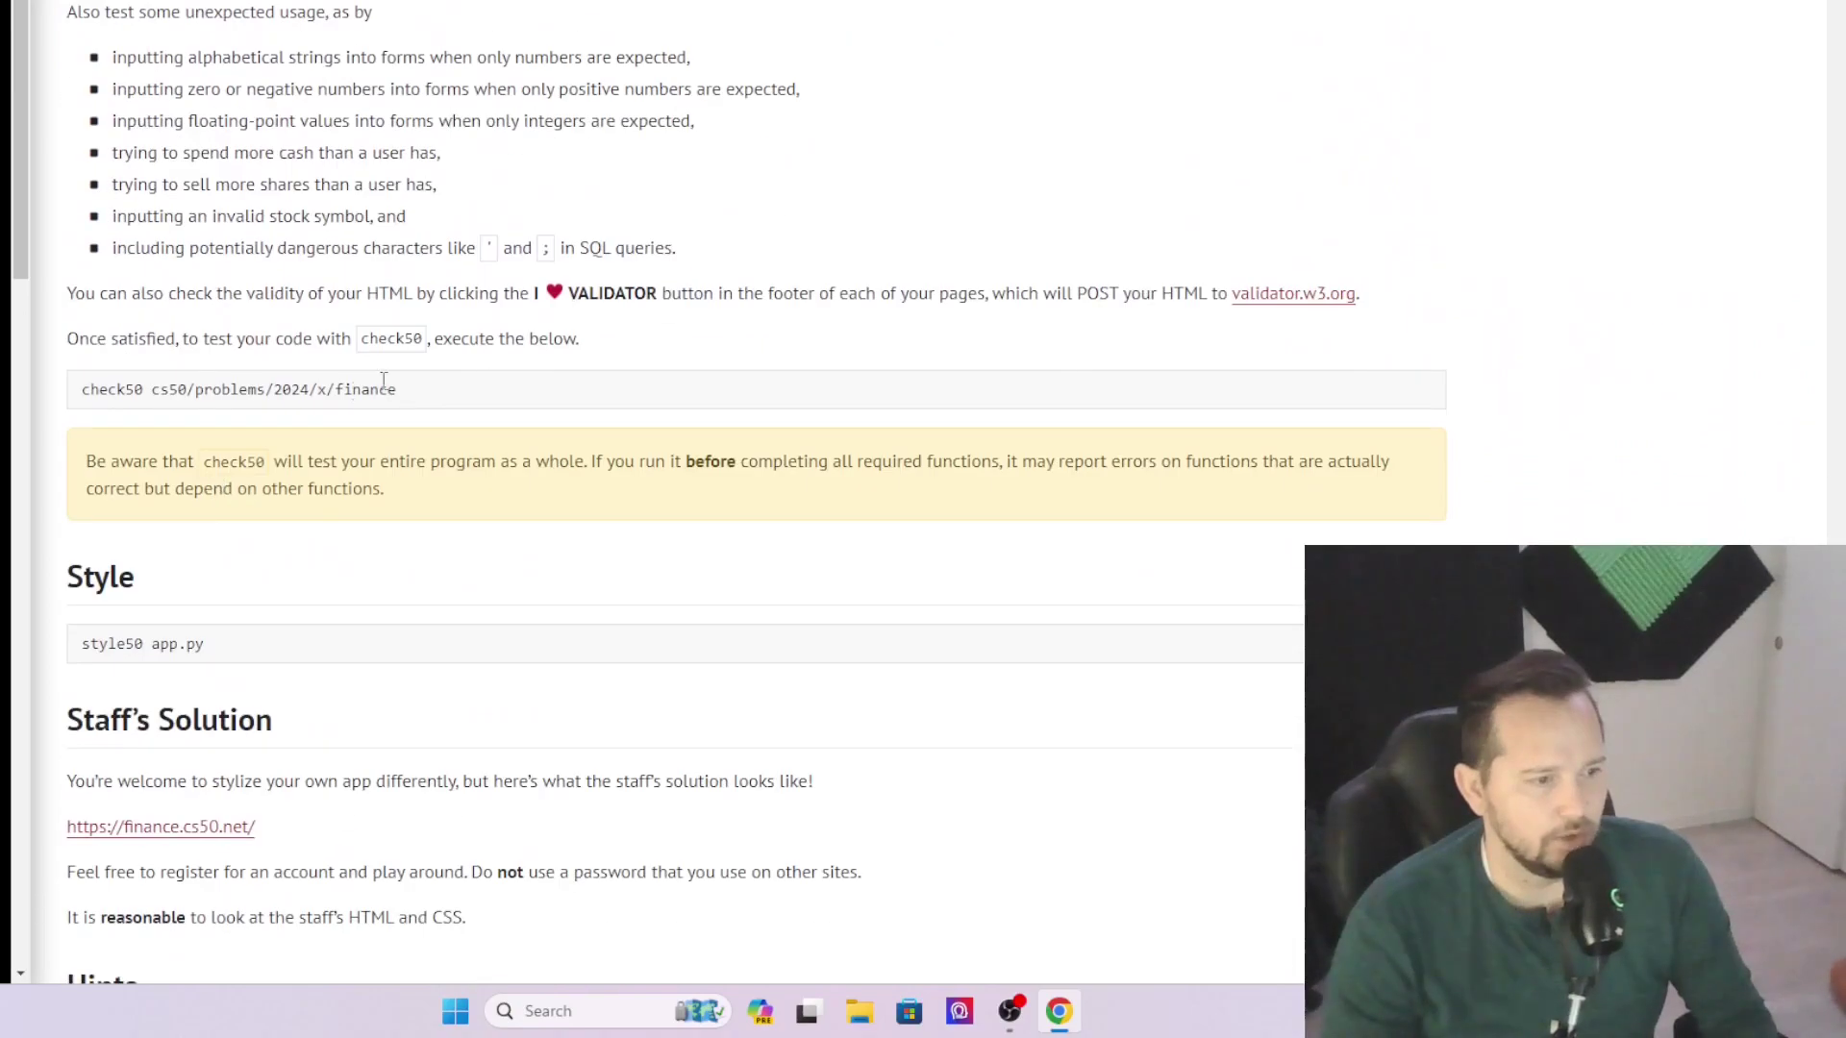
- Copy the Finance check50 command and switch to the codespace window
left_click_drag(420, 392, 84, 396)
key("ctrl+c")
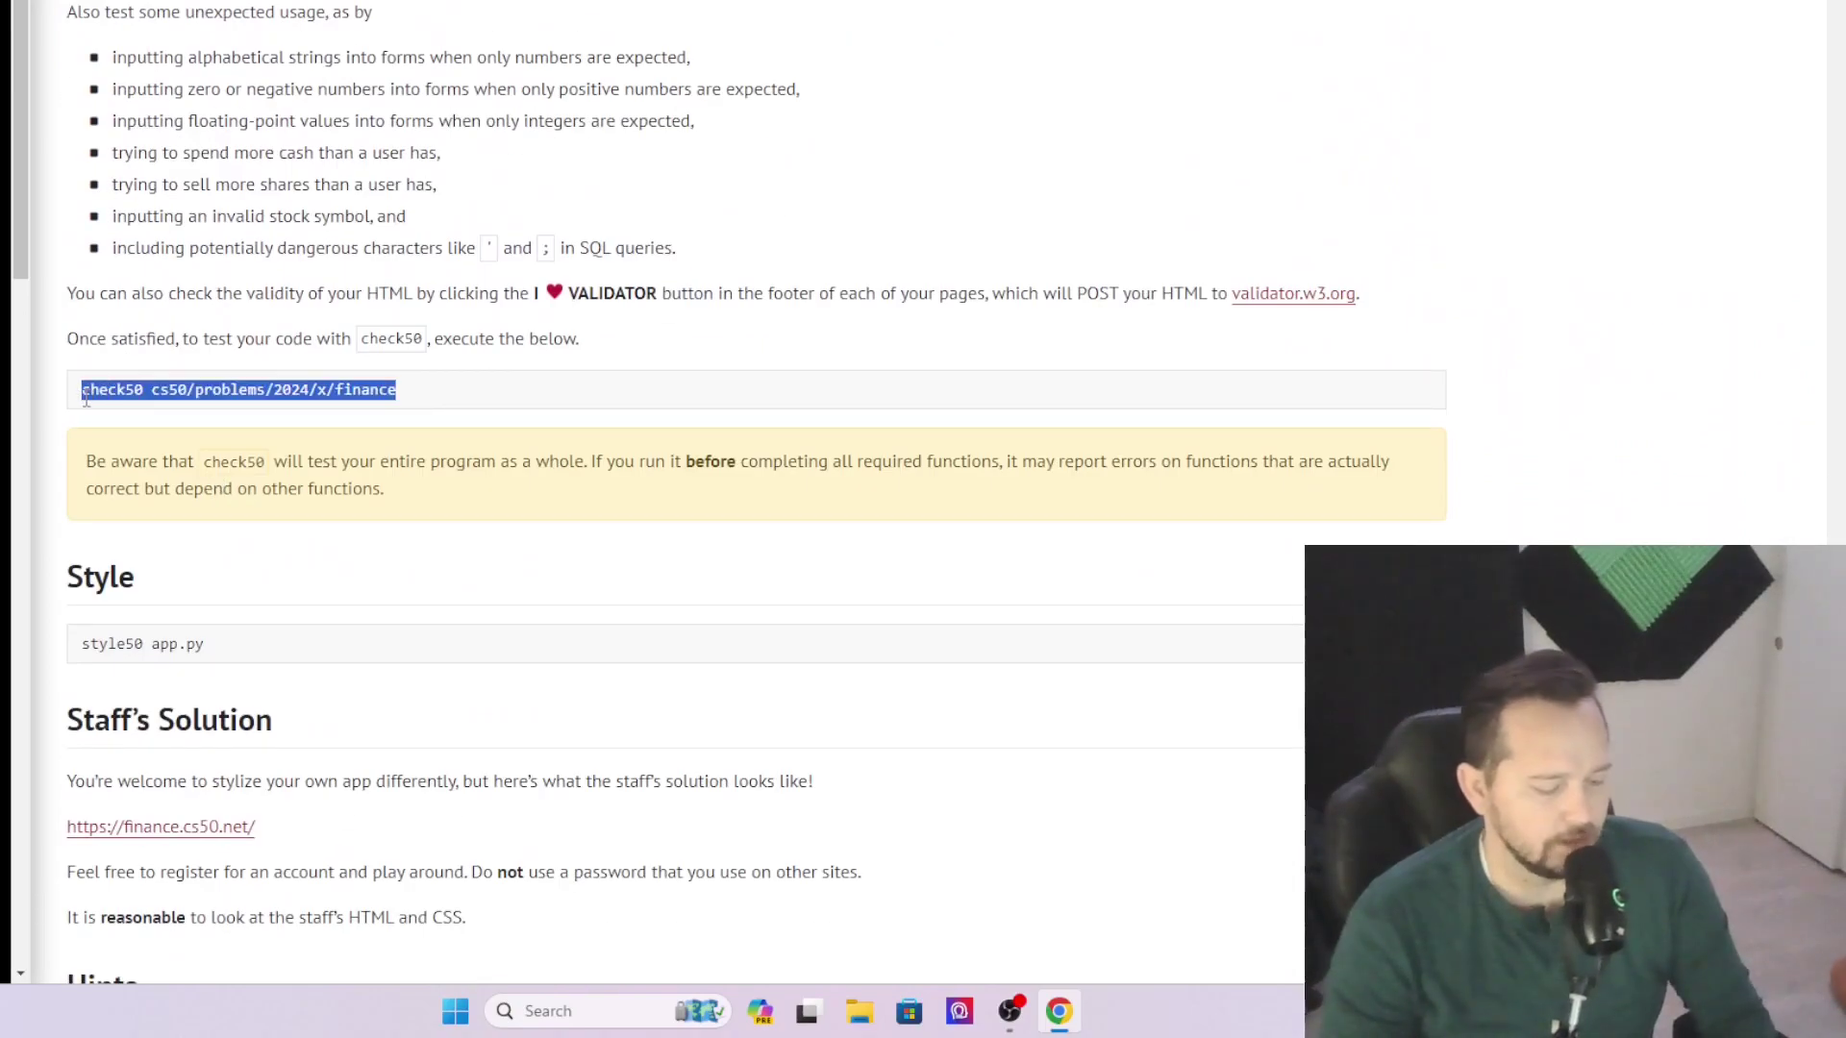
key("alt+Tab")
type("cd finance")
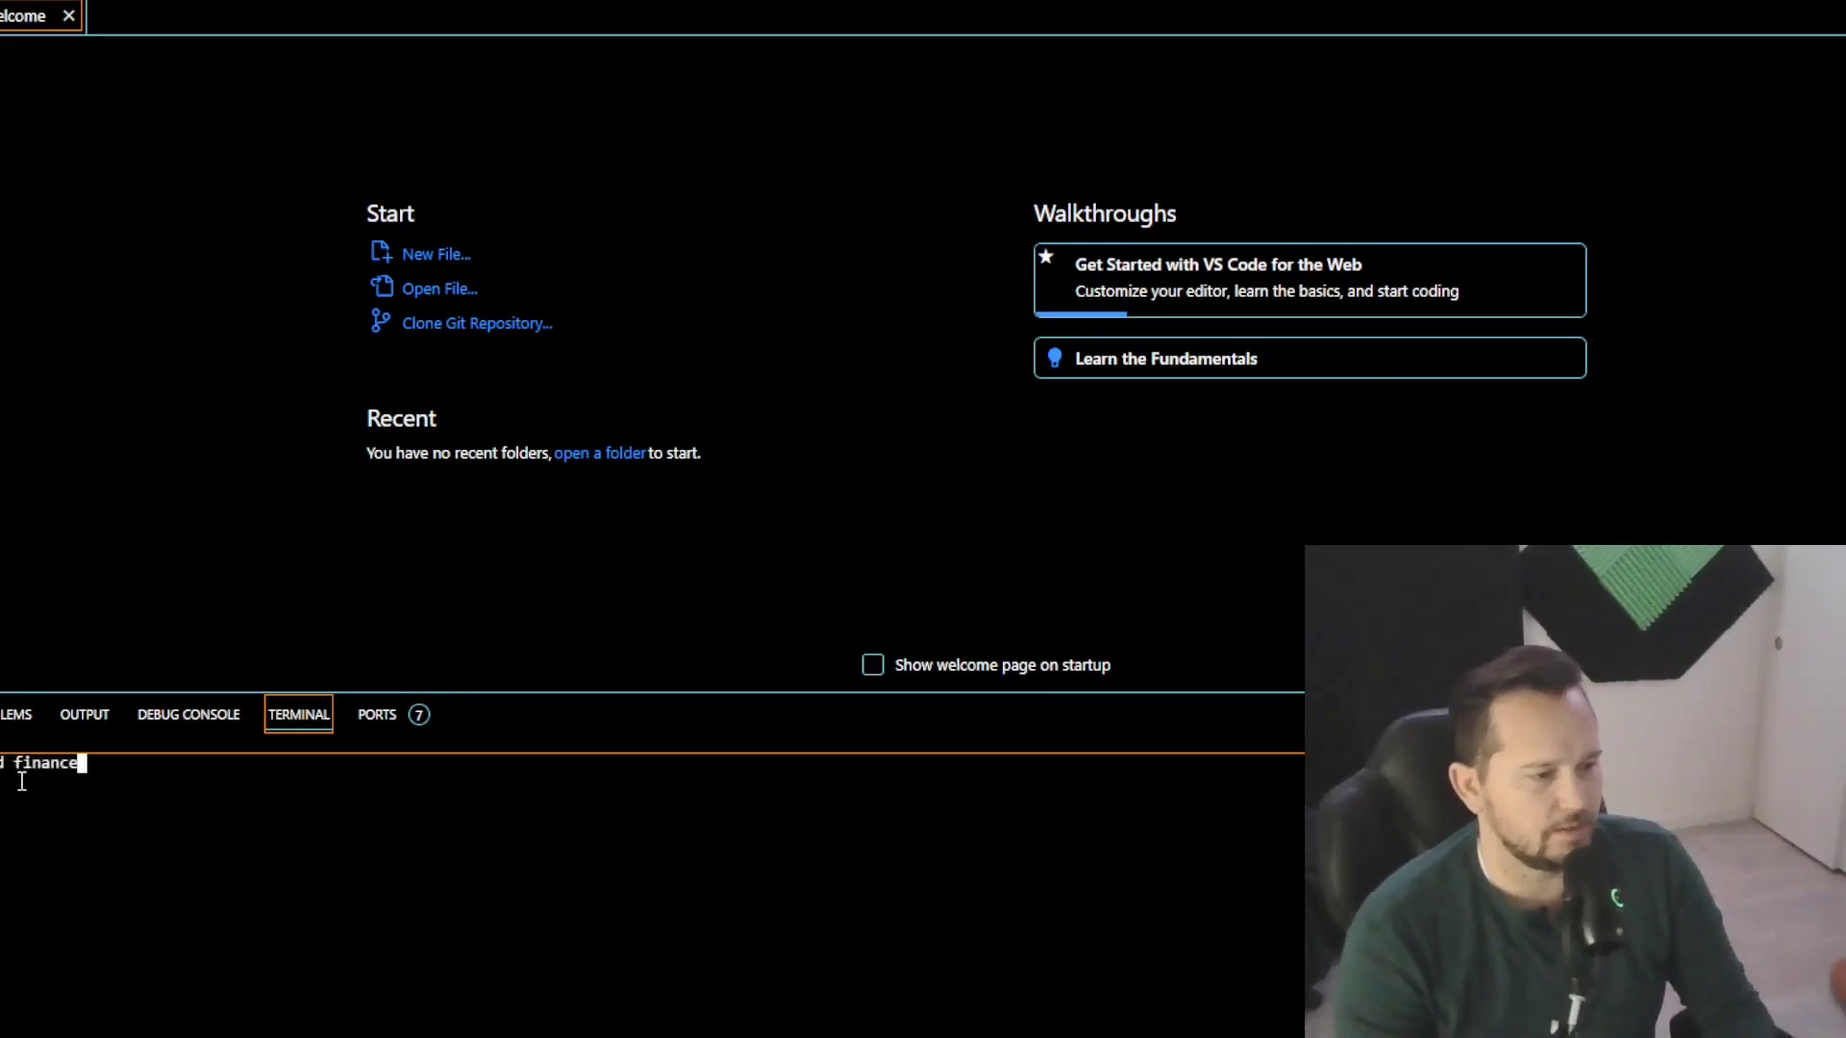
- In the finance folder, run check50 cs50/problems/2024/x/finance
key("Return")
key("ctrl+shift+v")
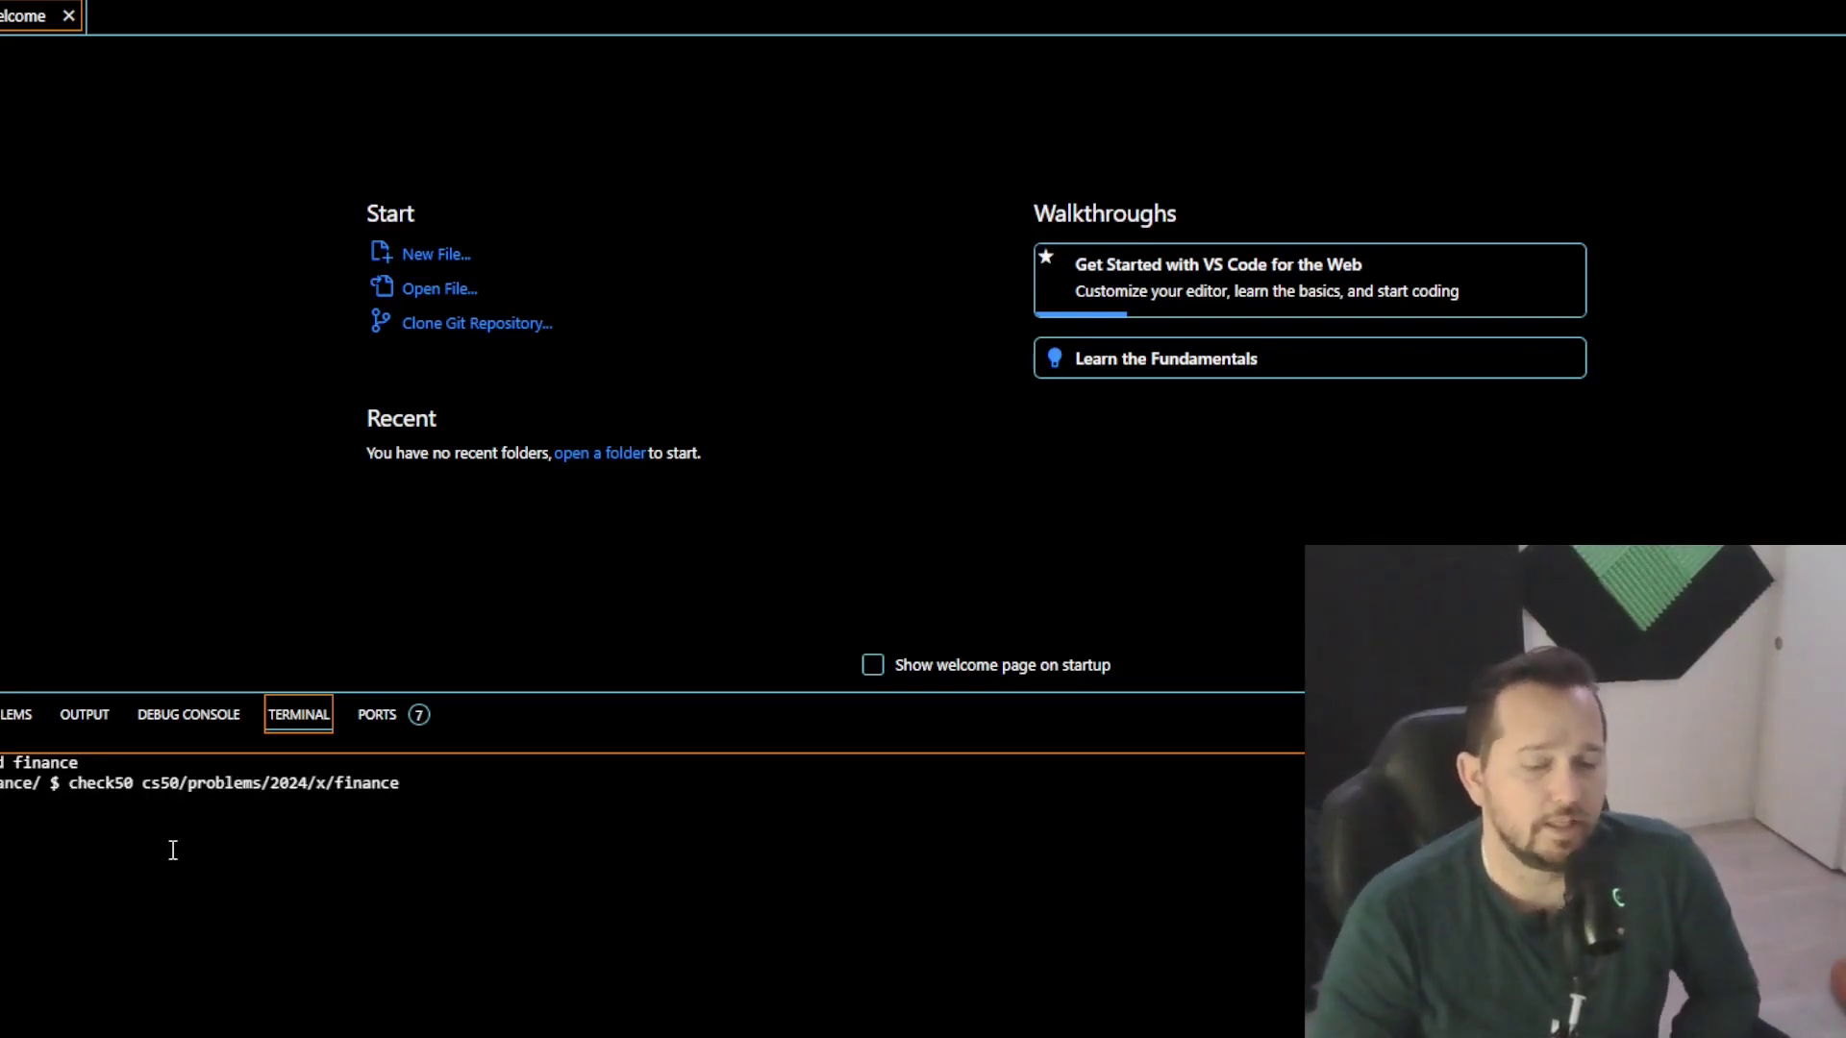
key("Return")
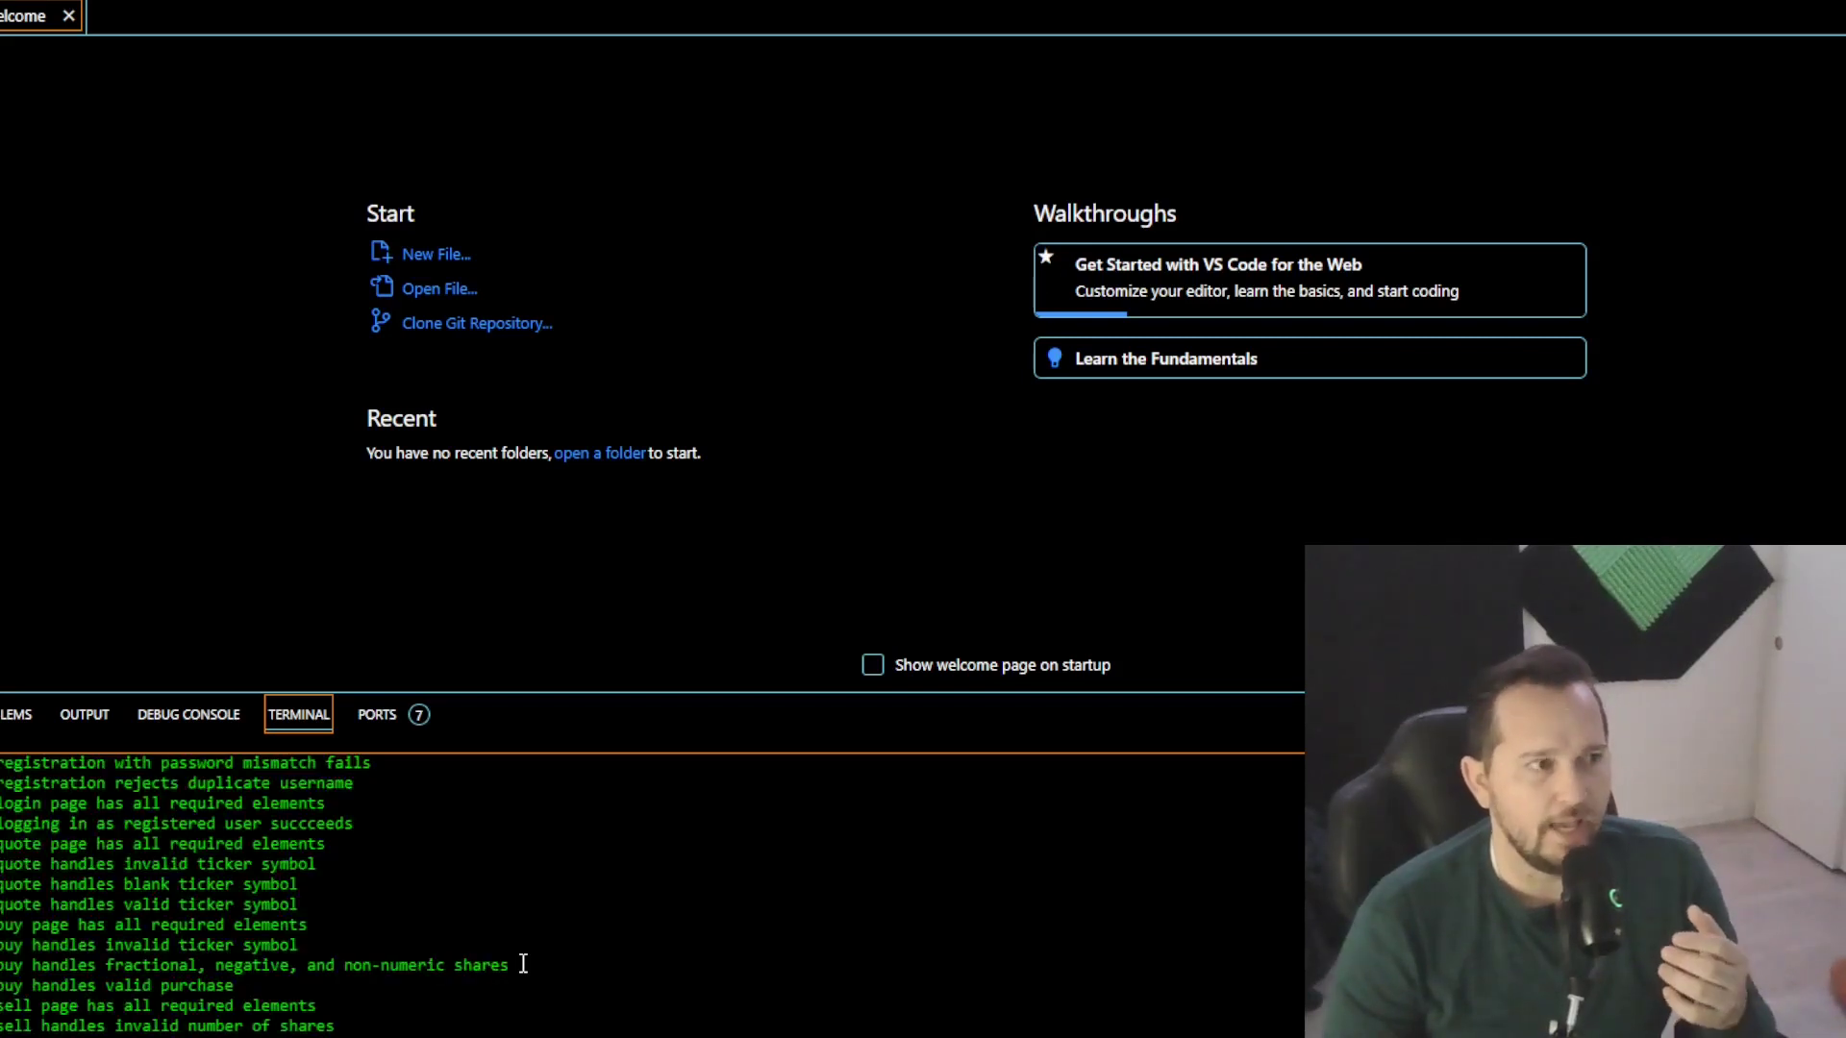
- Enlarge the terminal, highlight the passing history-page check, and return to the browser
left_click_drag(661, 694, 671, 262)
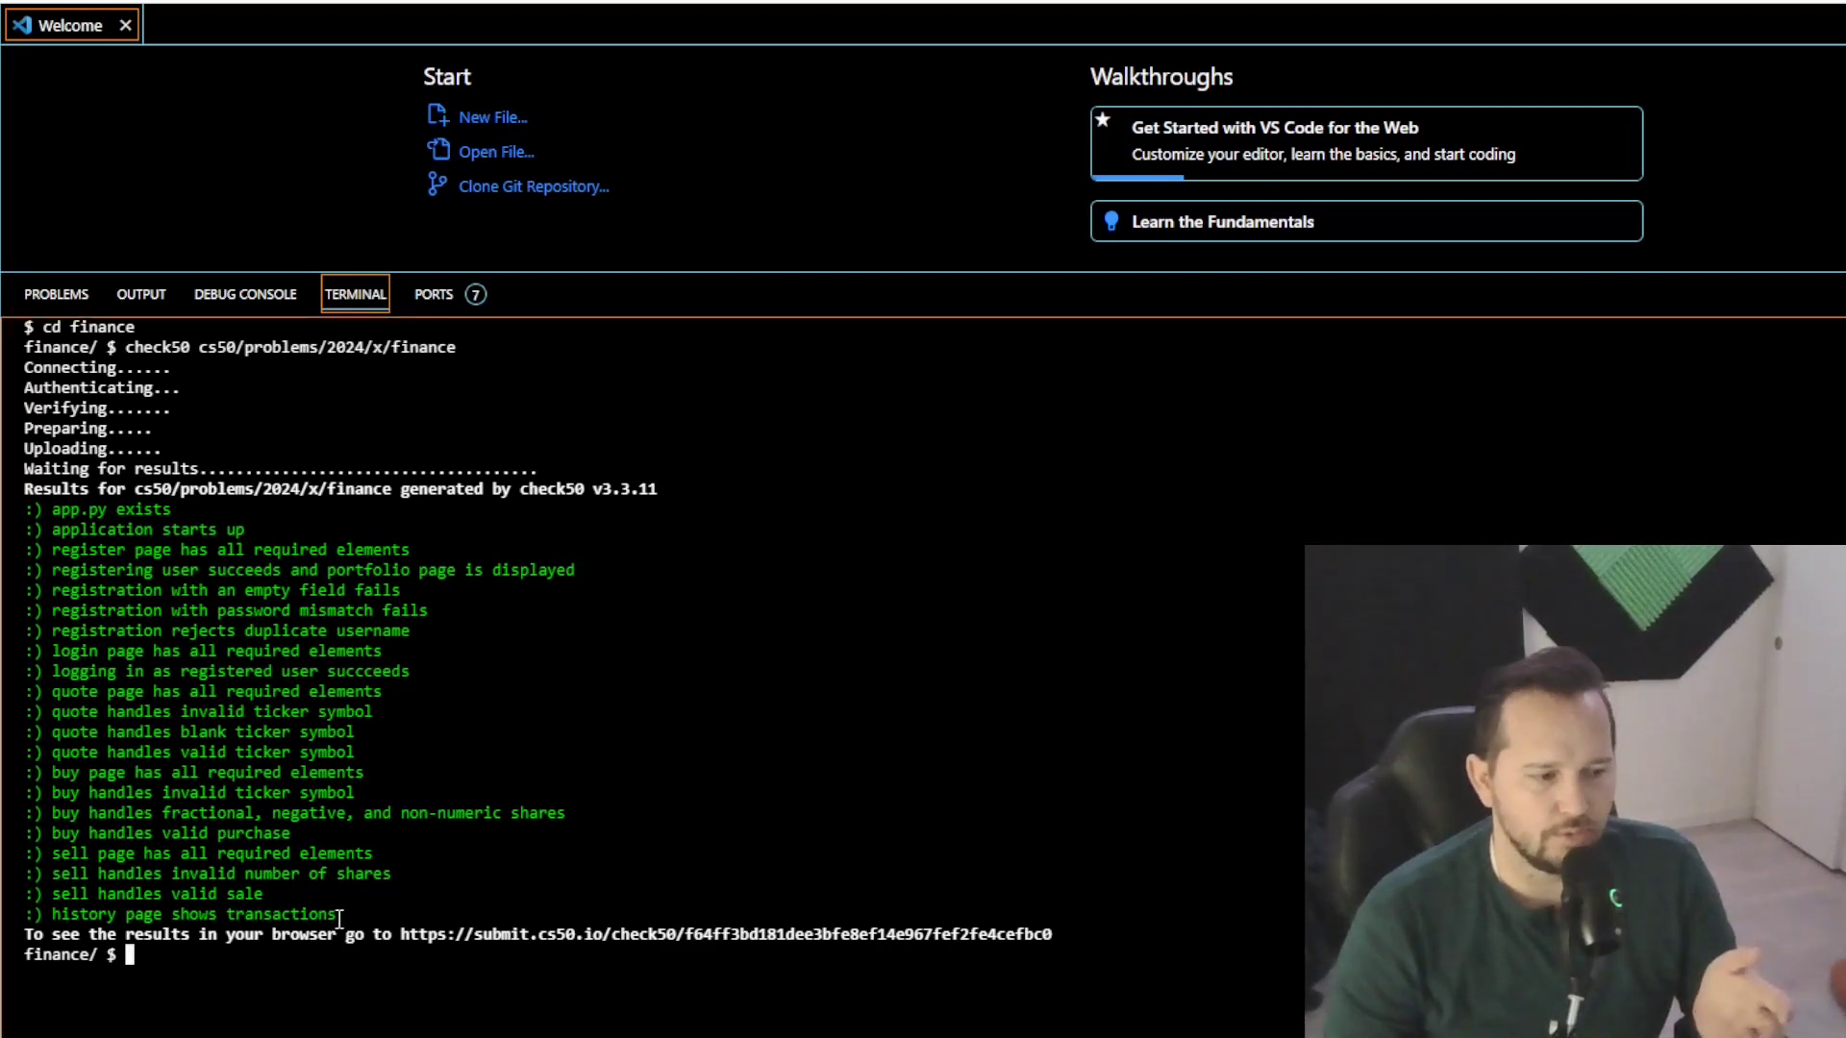
left_click_drag(335, 914, 26, 915)
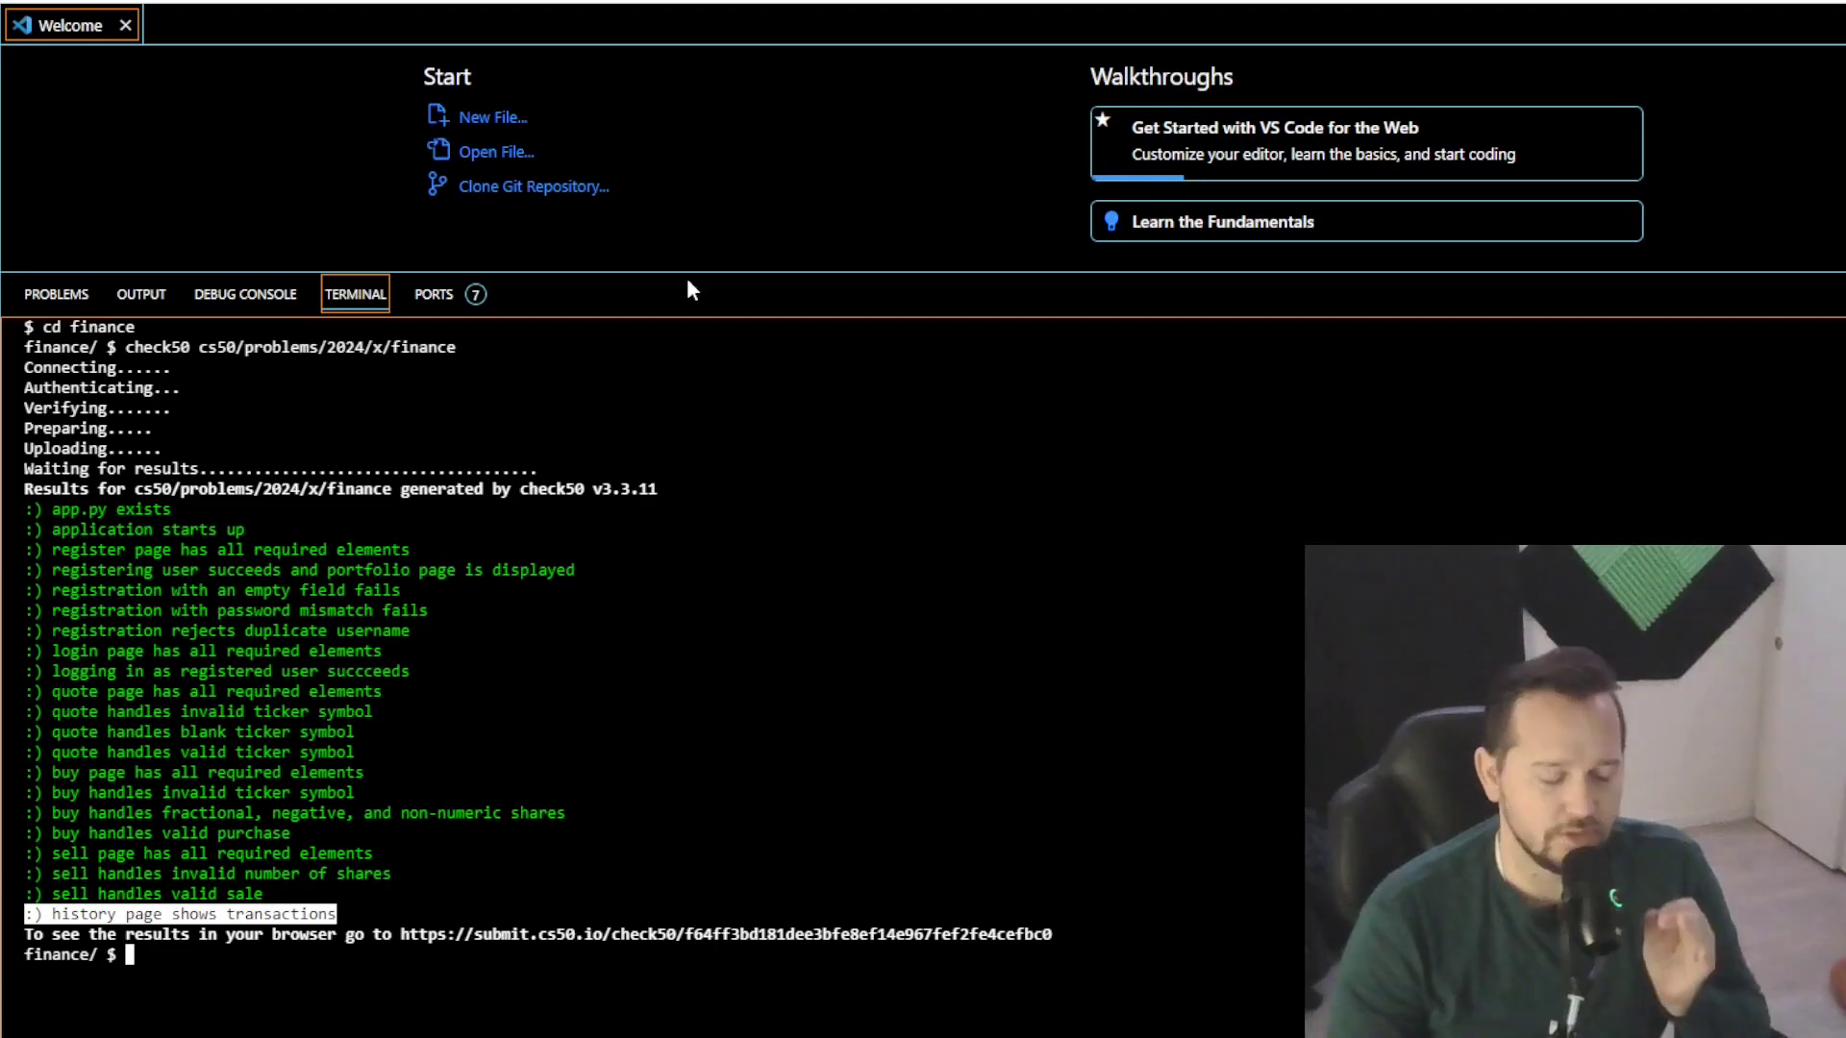
key("alt+Tab")
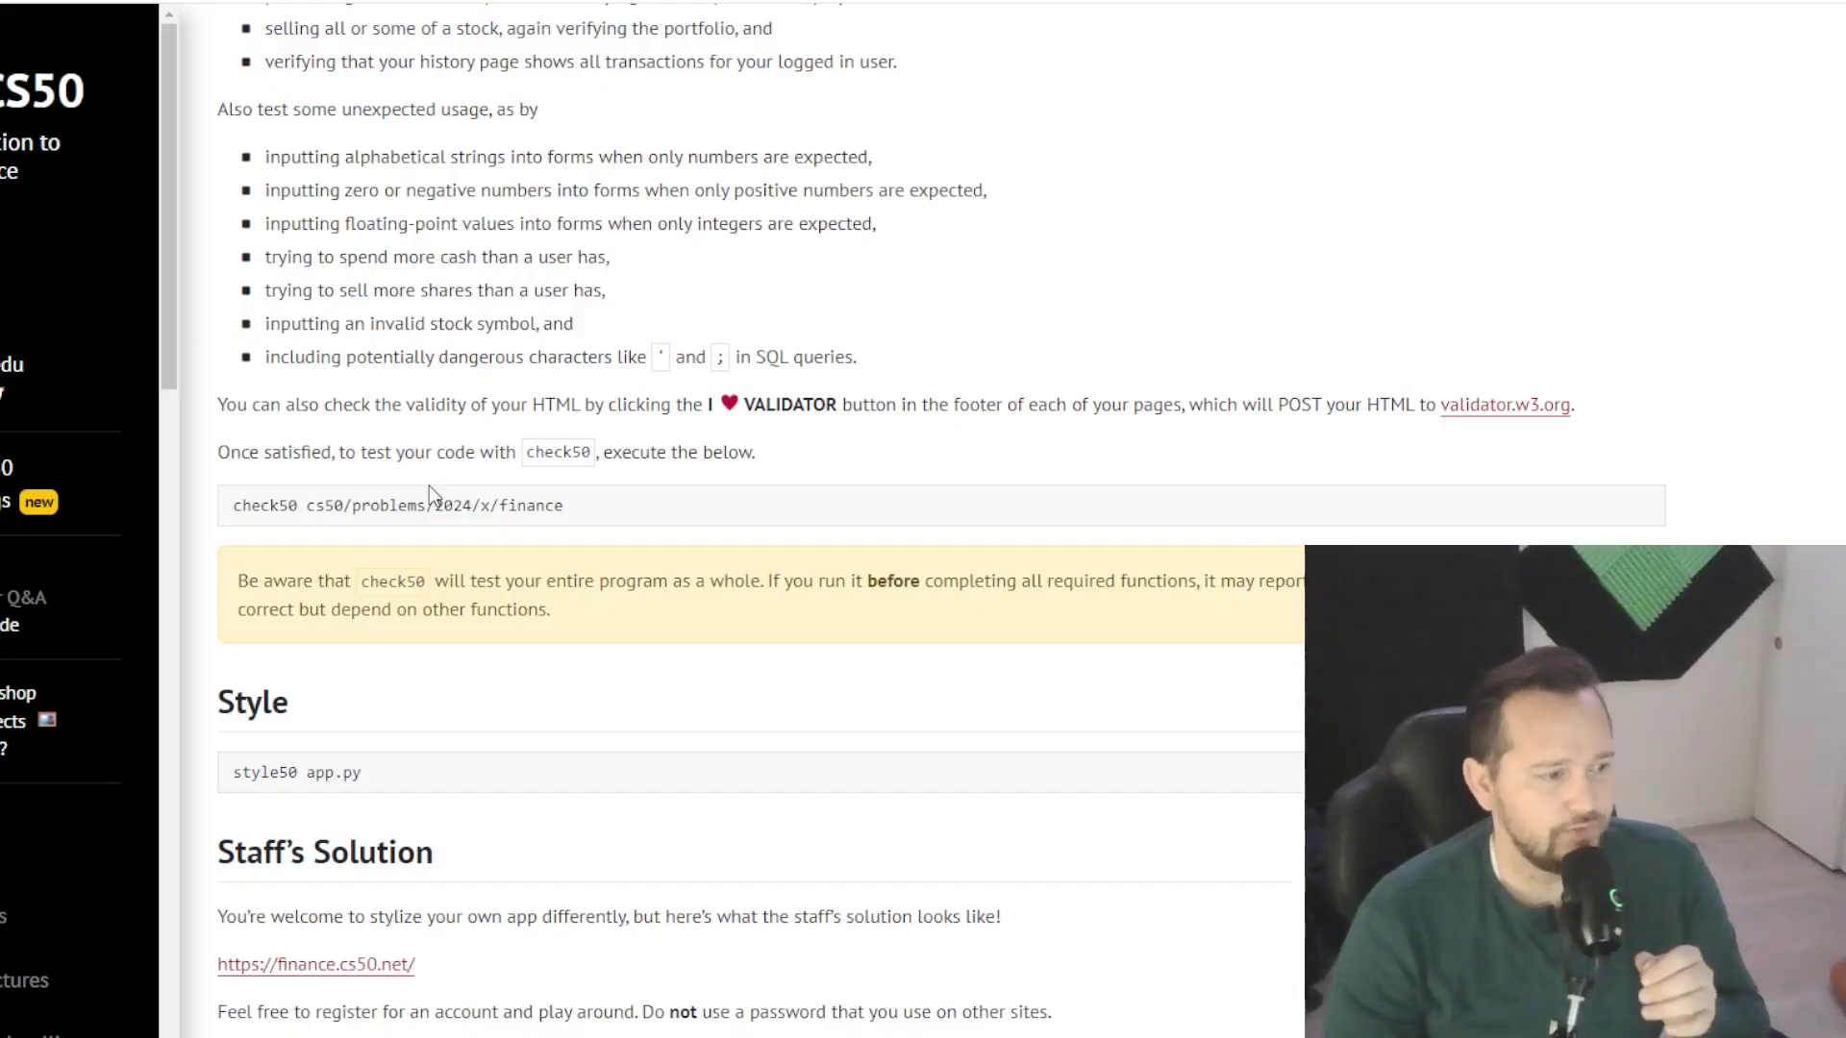
scroll(80, 432, "down", 2)
- Visit the Artificial Intelligence lecture, expand its video resources, and glance at the codespace tab
left_click(58, 924)
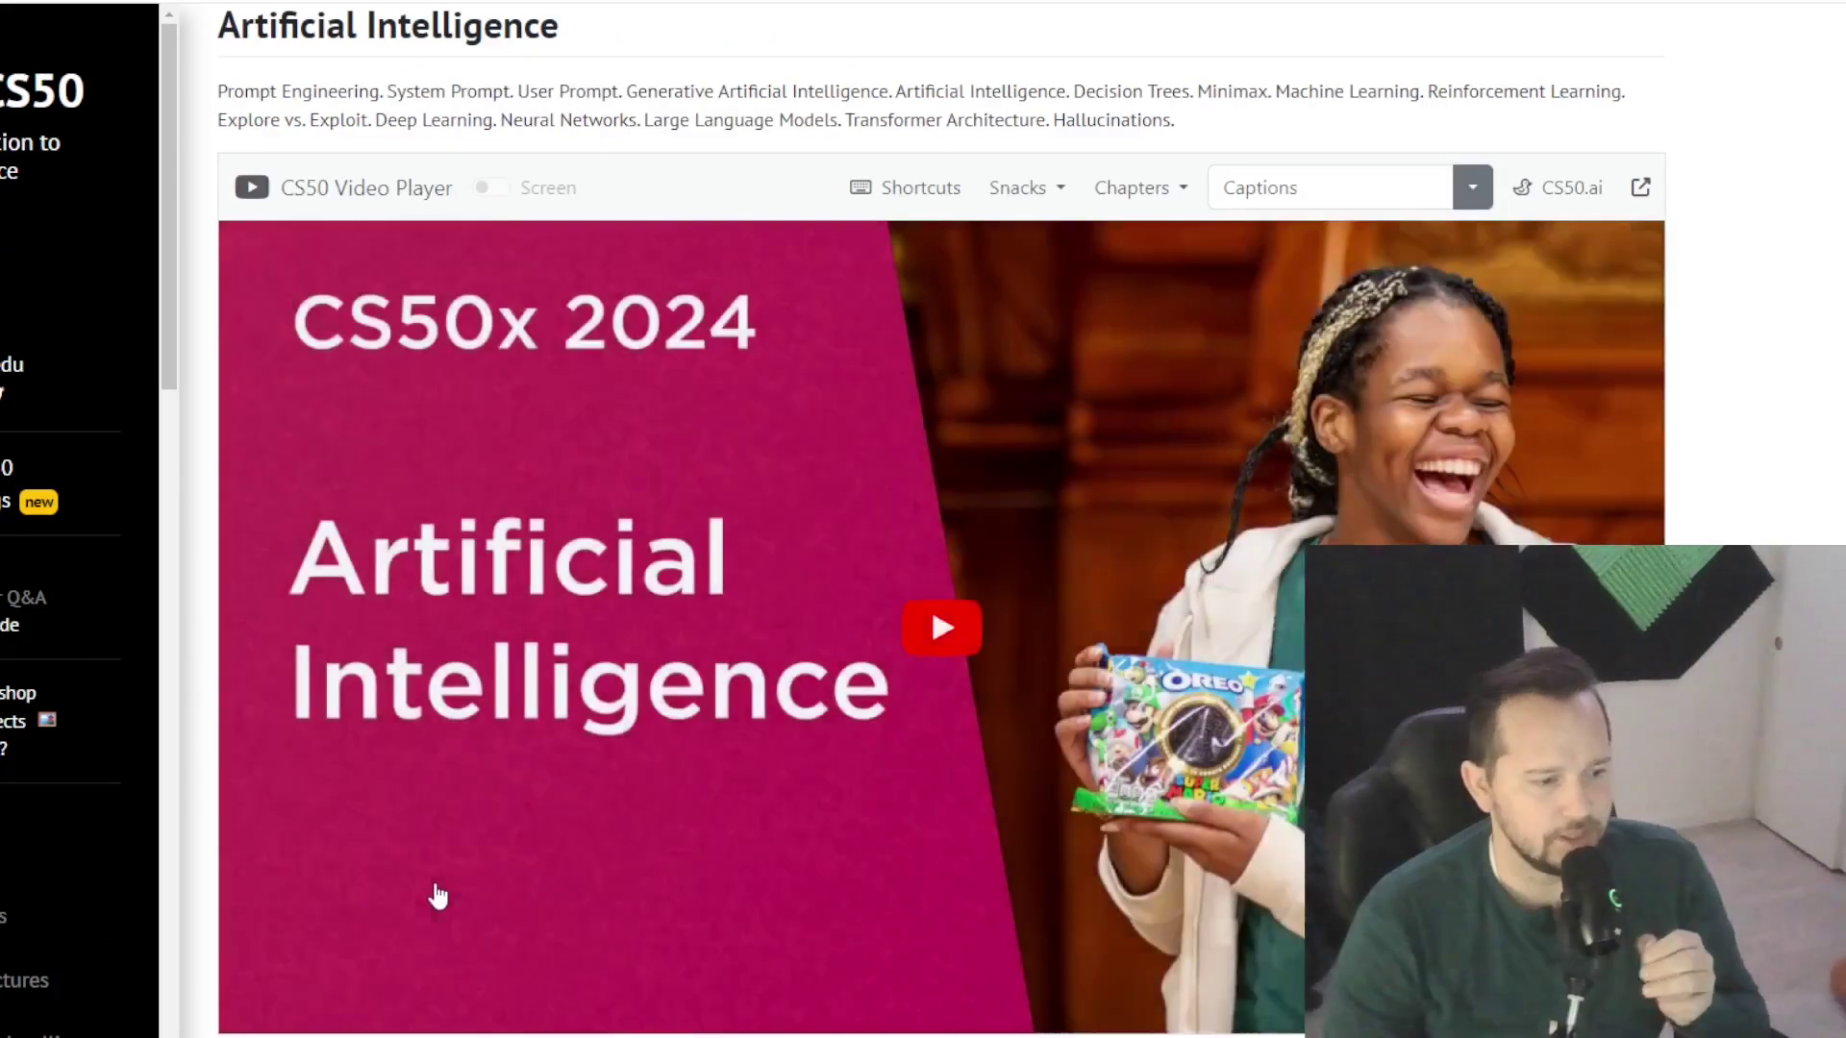
scroll(495, 893, "down", 2)
left_click(296, 994)
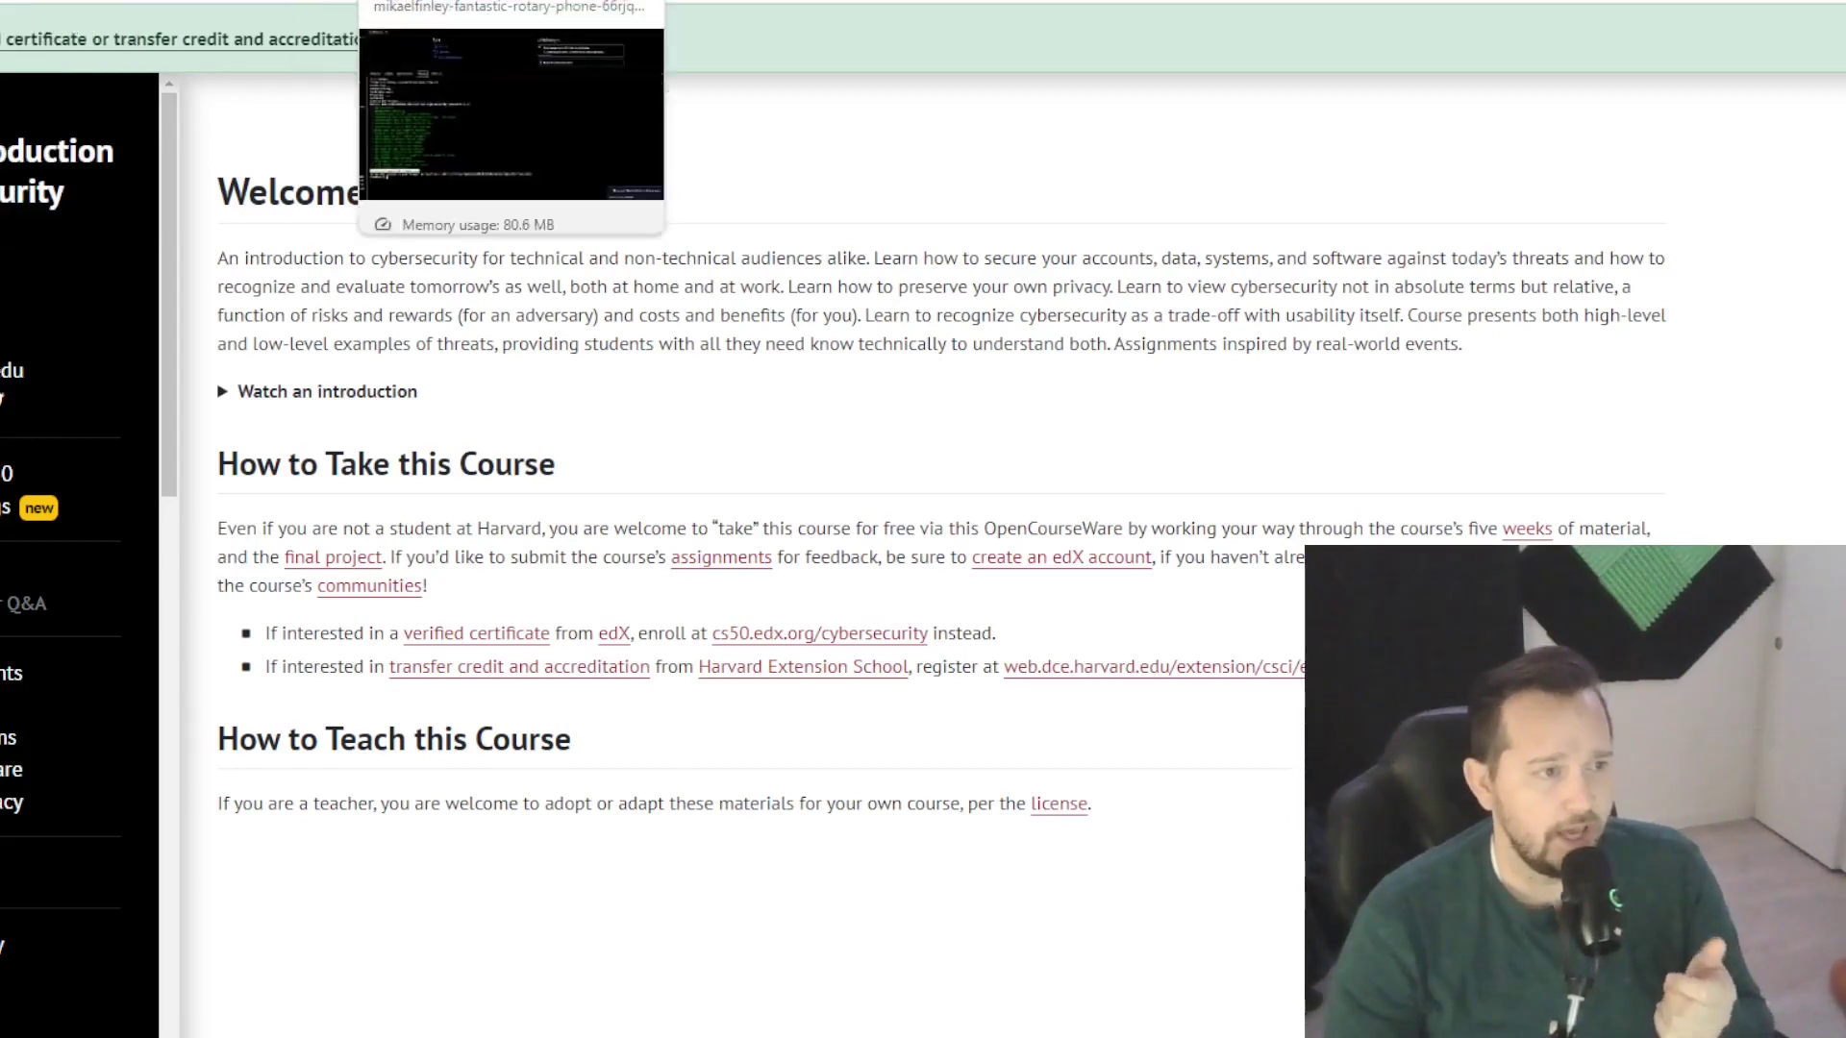
left_click(512, 9)
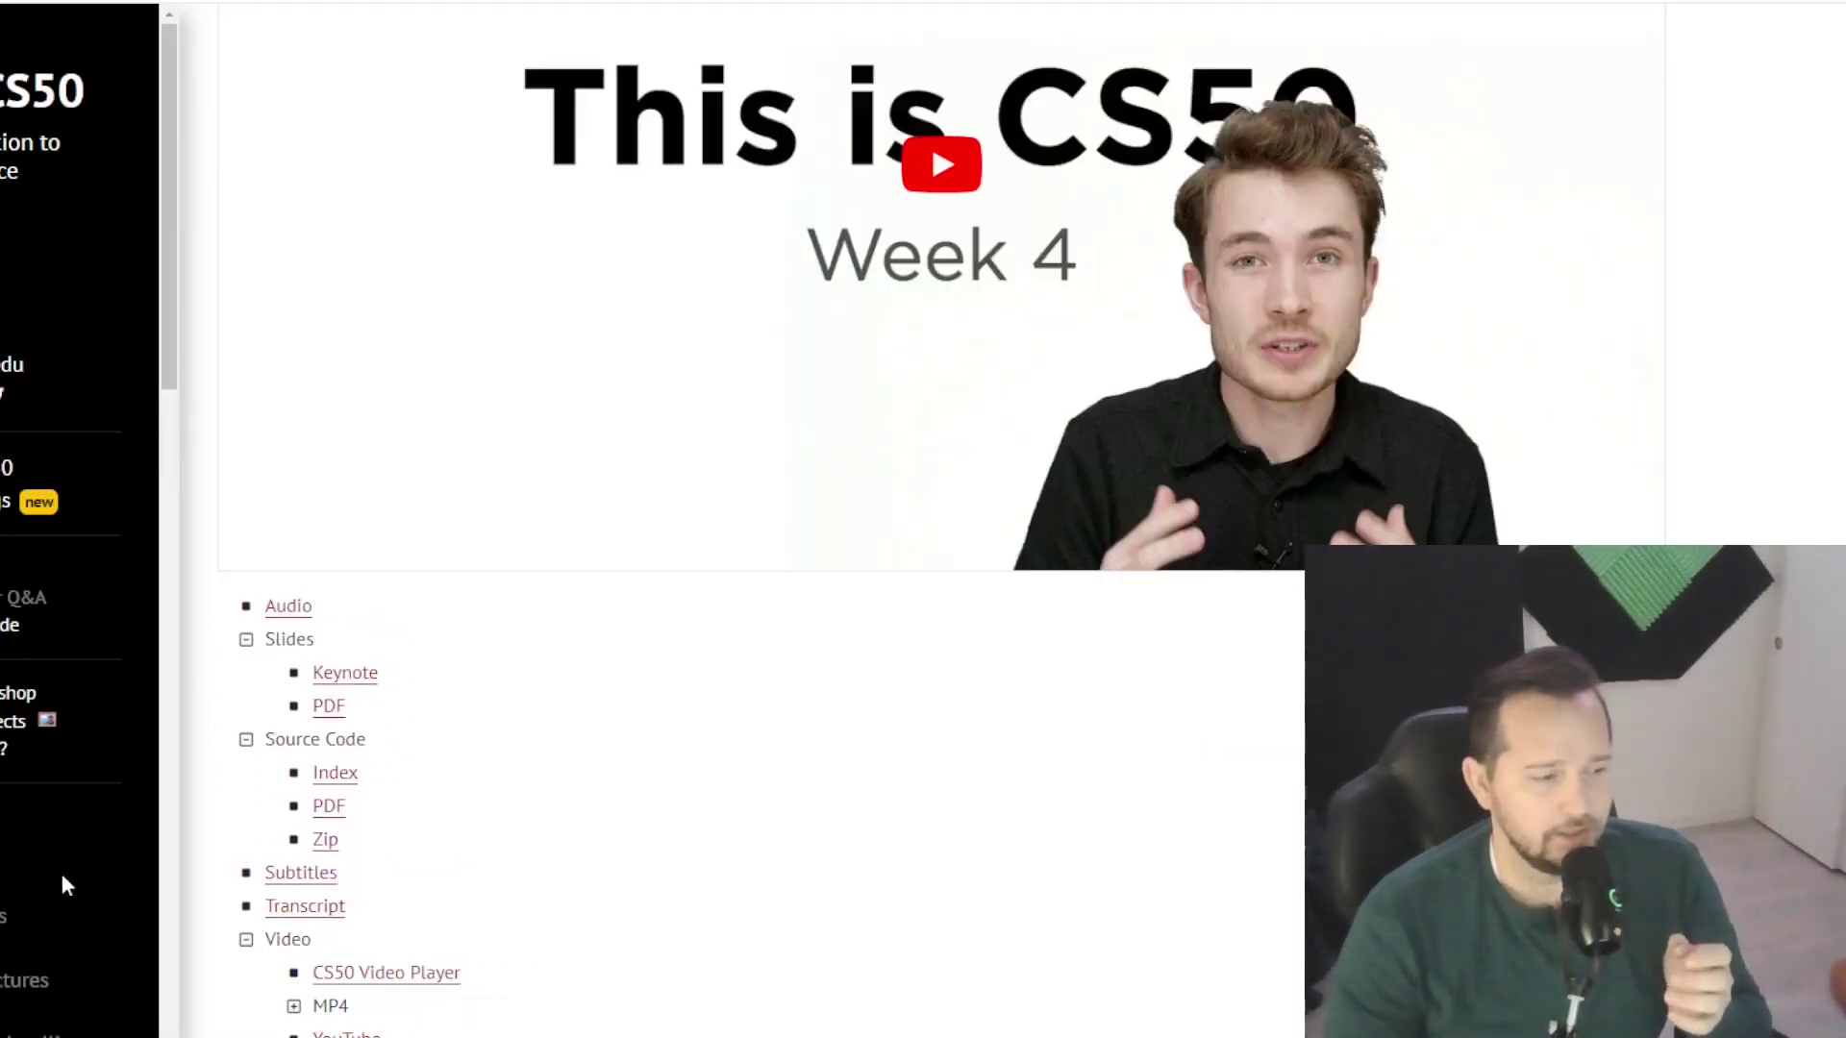
scroll(455, 865, "down", 3)
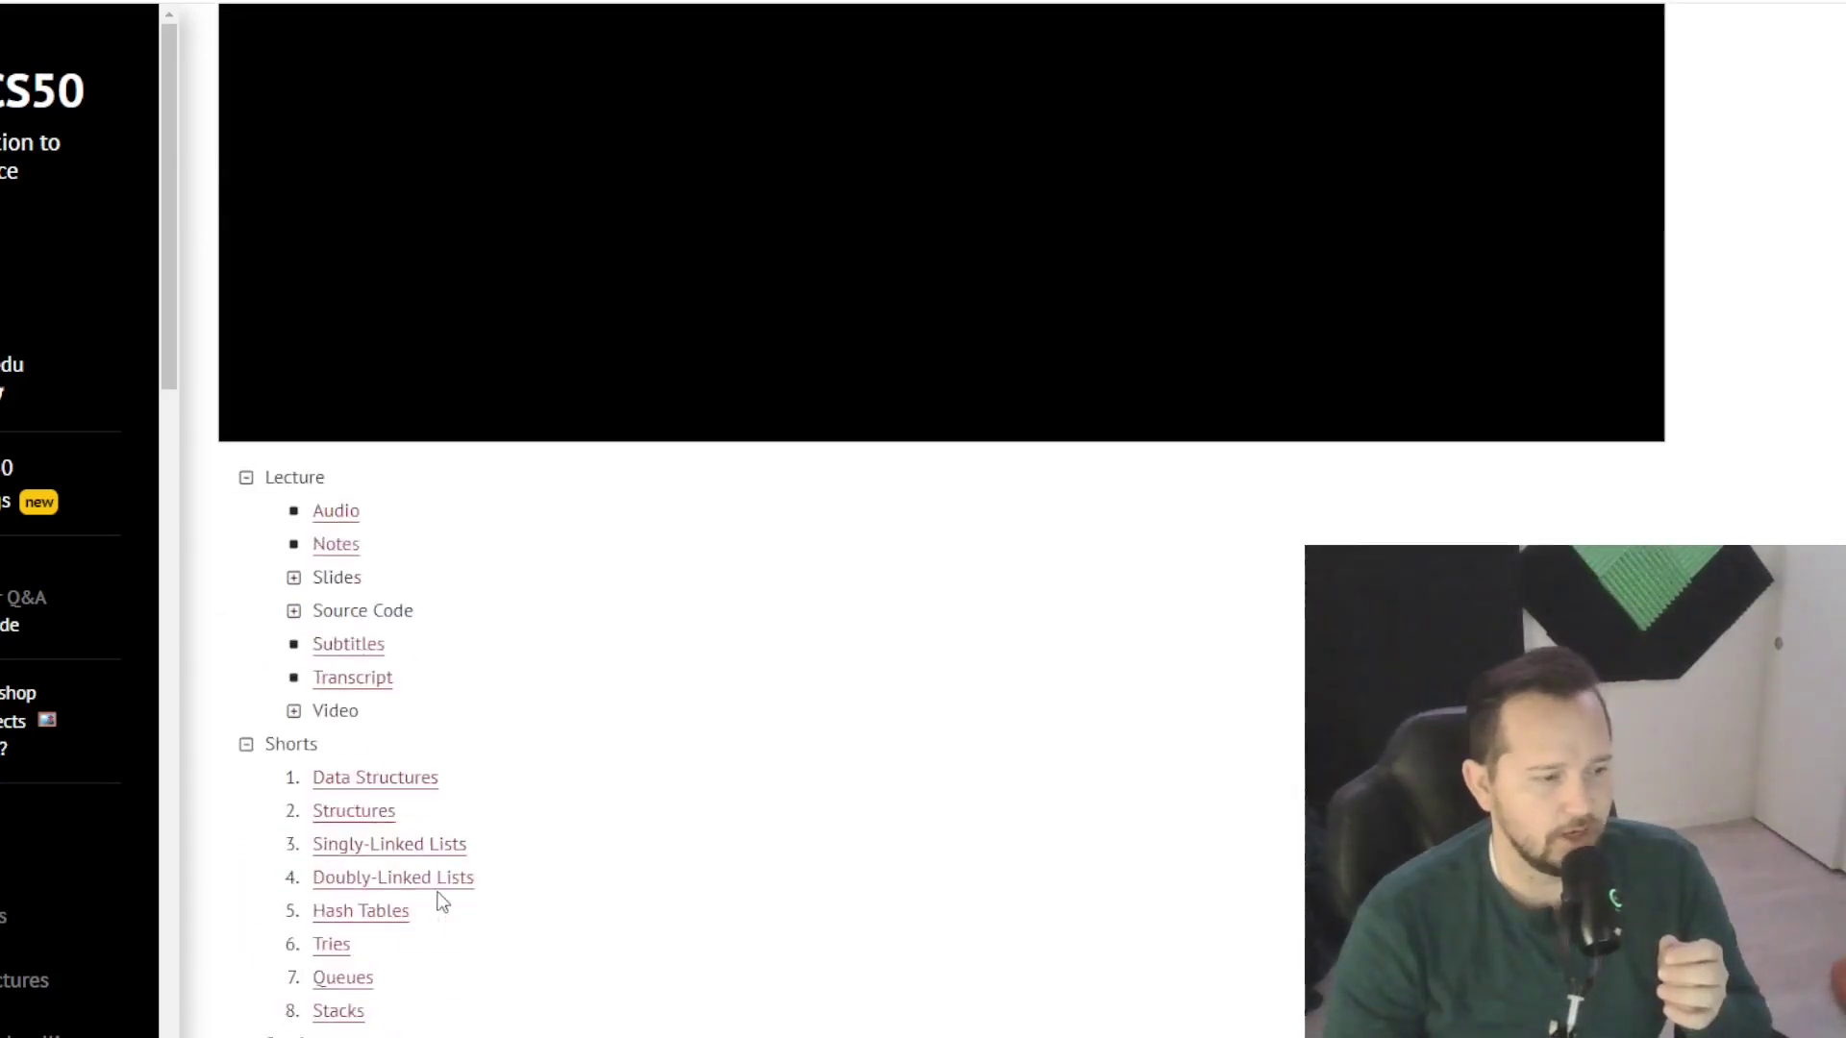
scroll(493, 947, "up", 2)
scroll(493, 947, "down", 3)
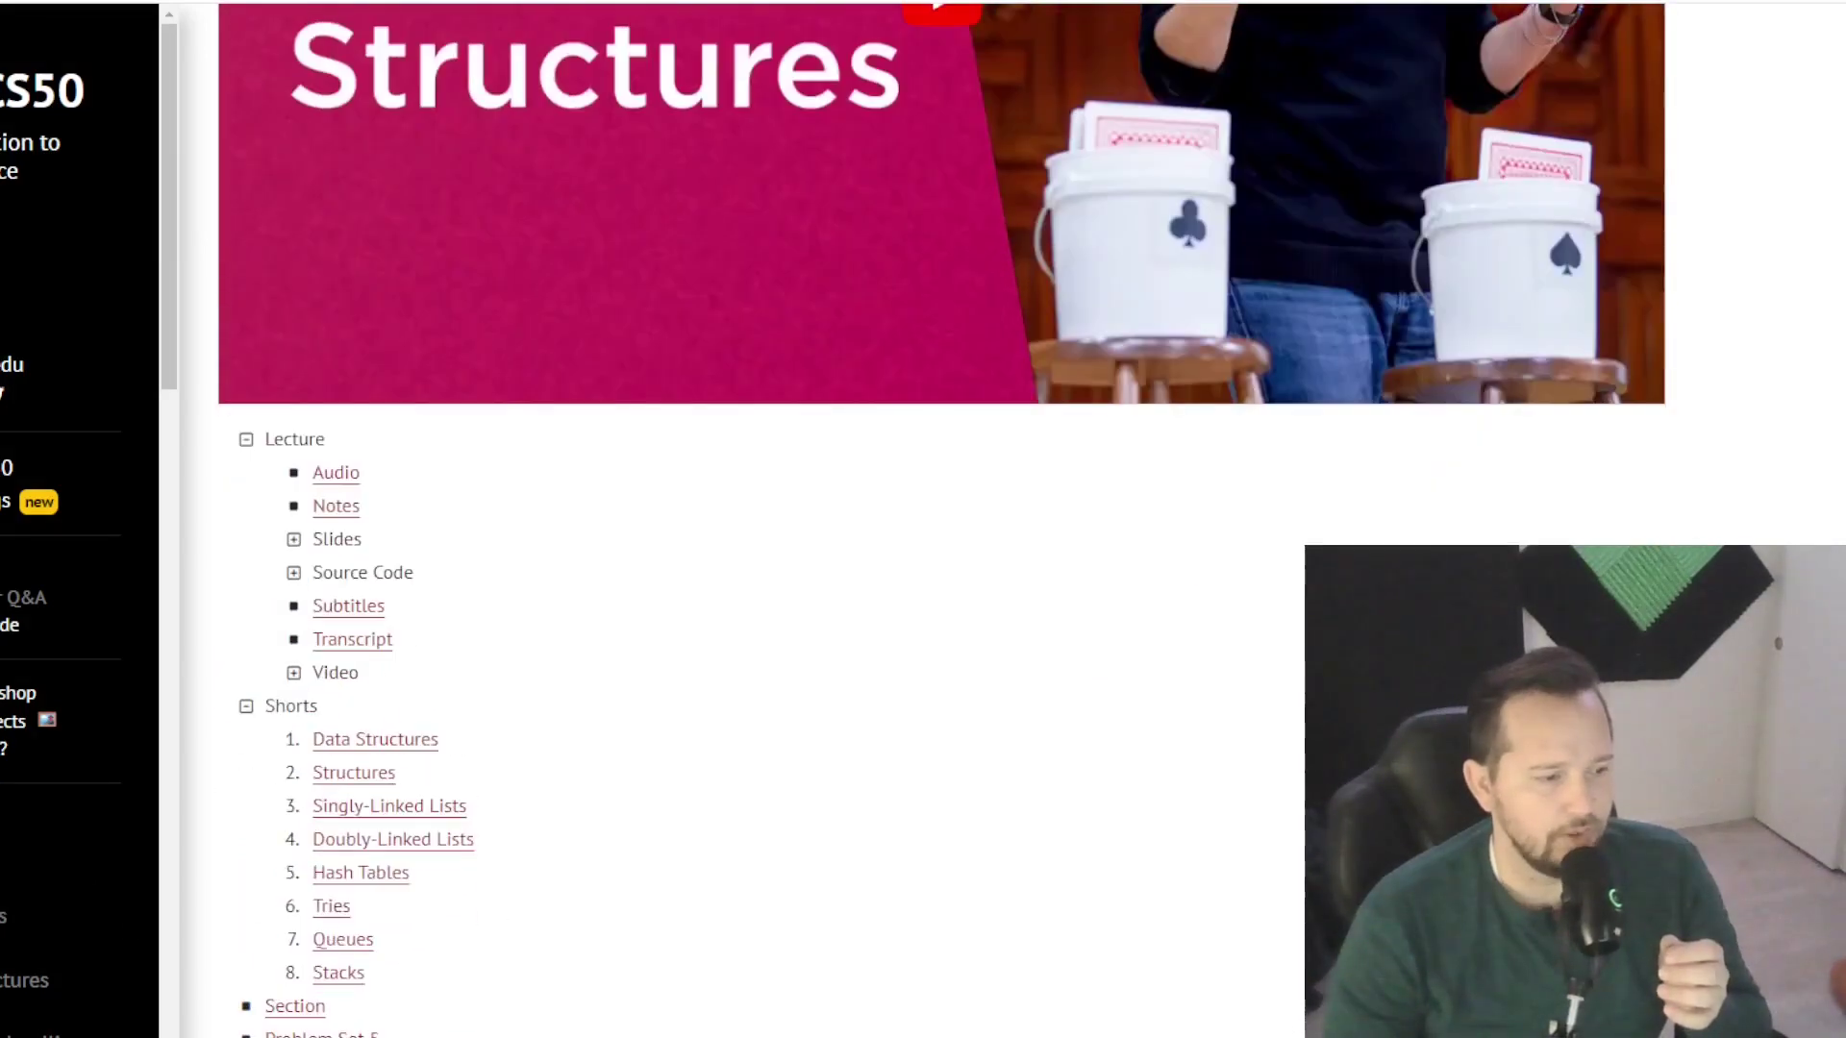